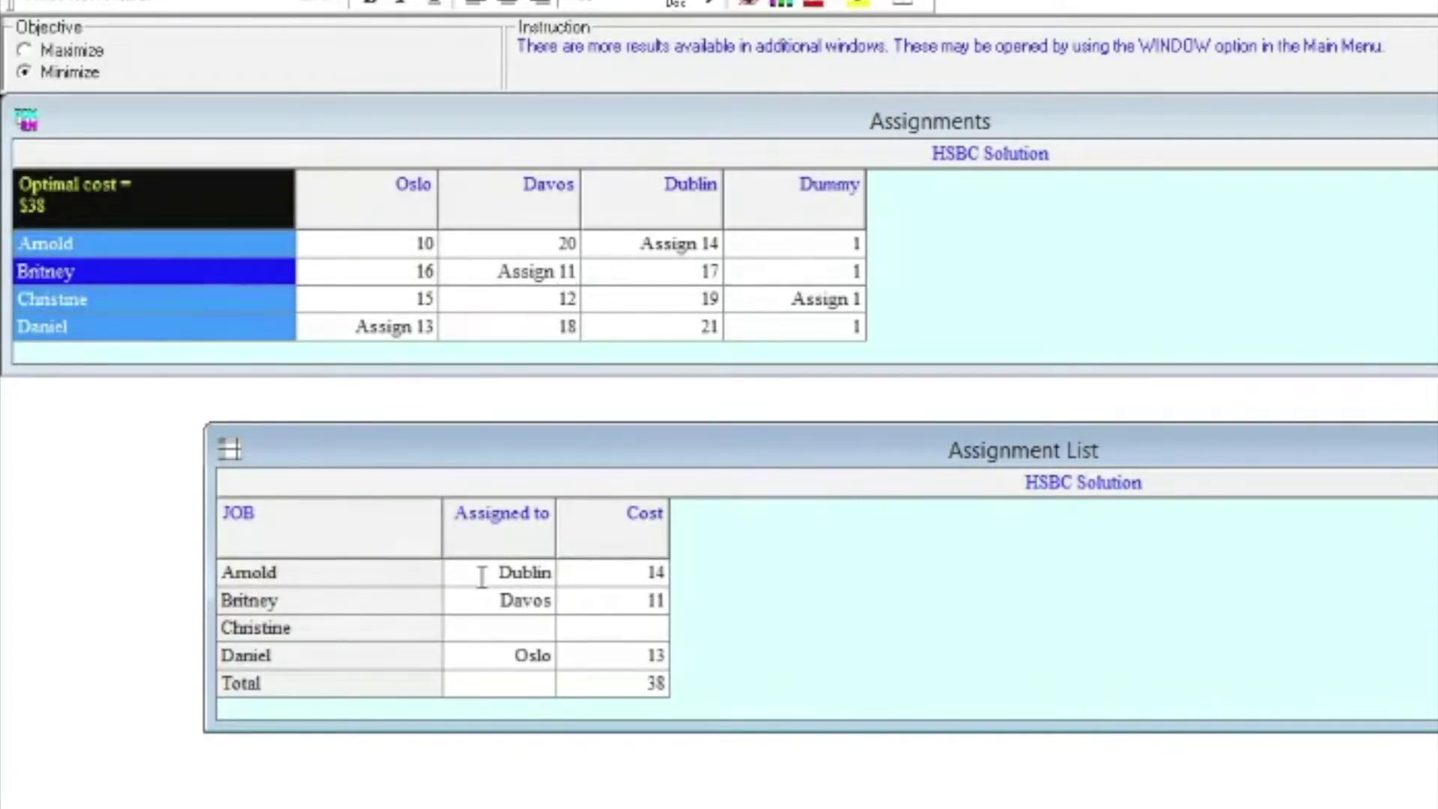
Examine the Assignment List for each person's assigned city, the individual costs and the total
click(619, 570)
click(400, 601)
click(497, 602)
click(396, 656)
click(501, 657)
click(616, 660)
click(643, 682)
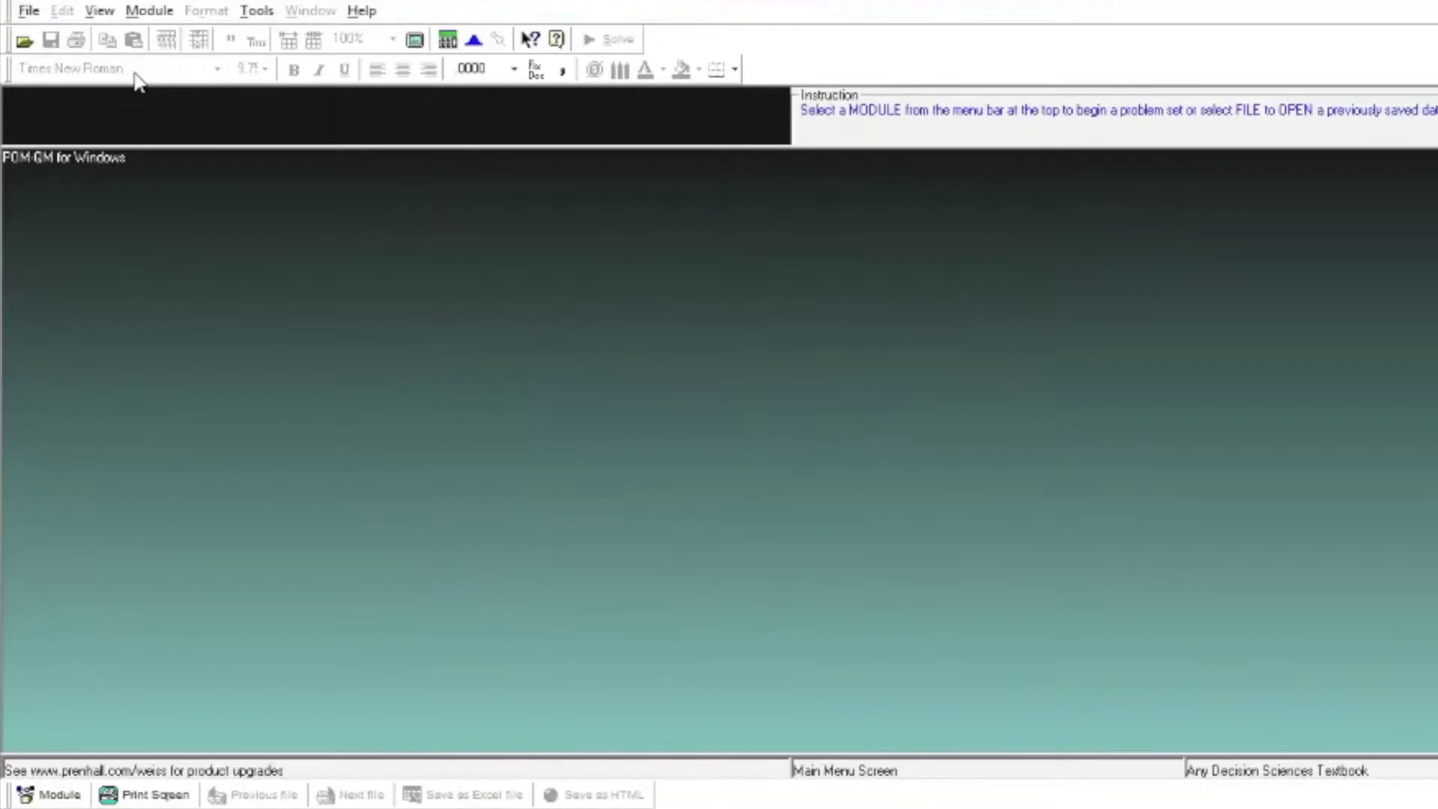
Open the Assignment module and start a new data set titled HSBC
click(146, 15)
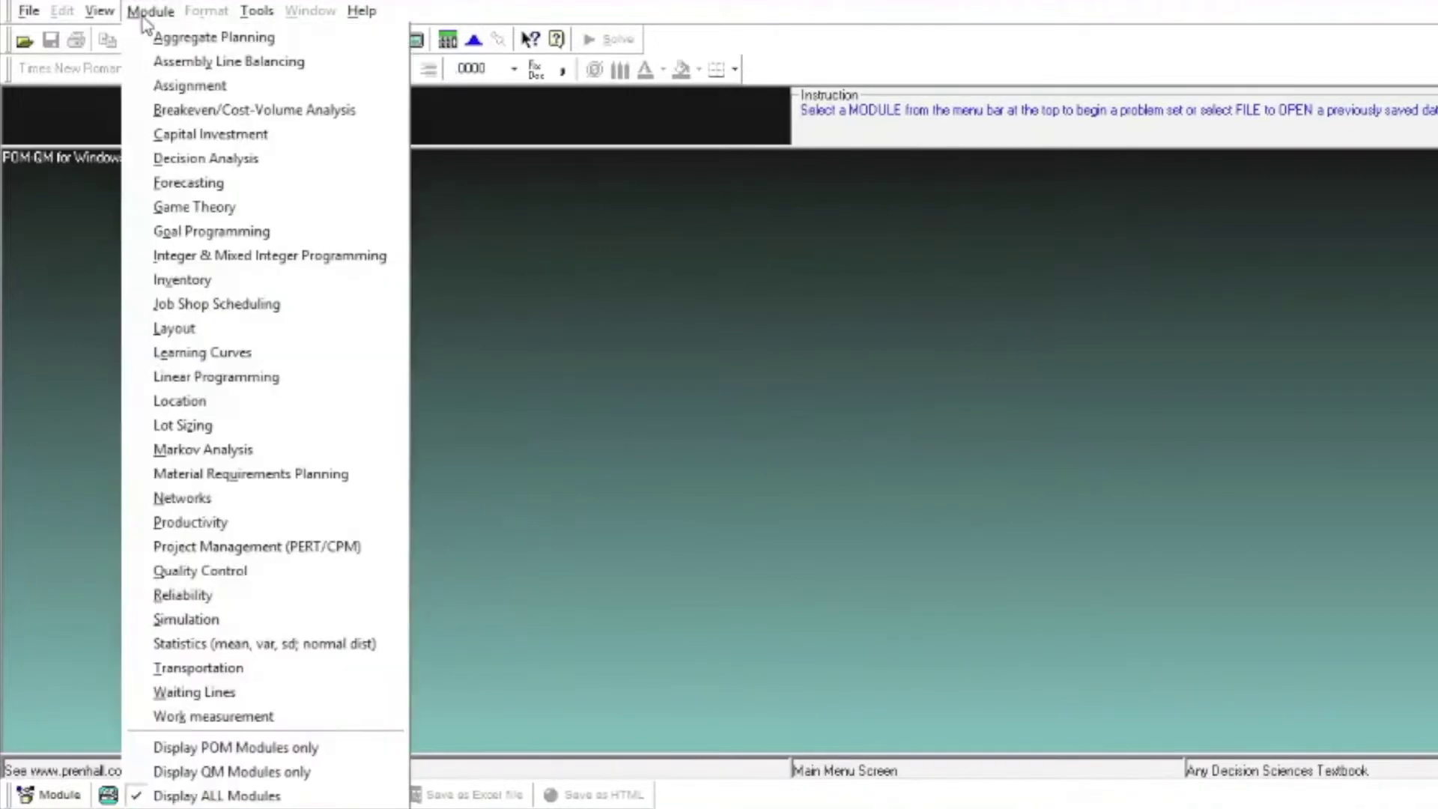
click(200, 85)
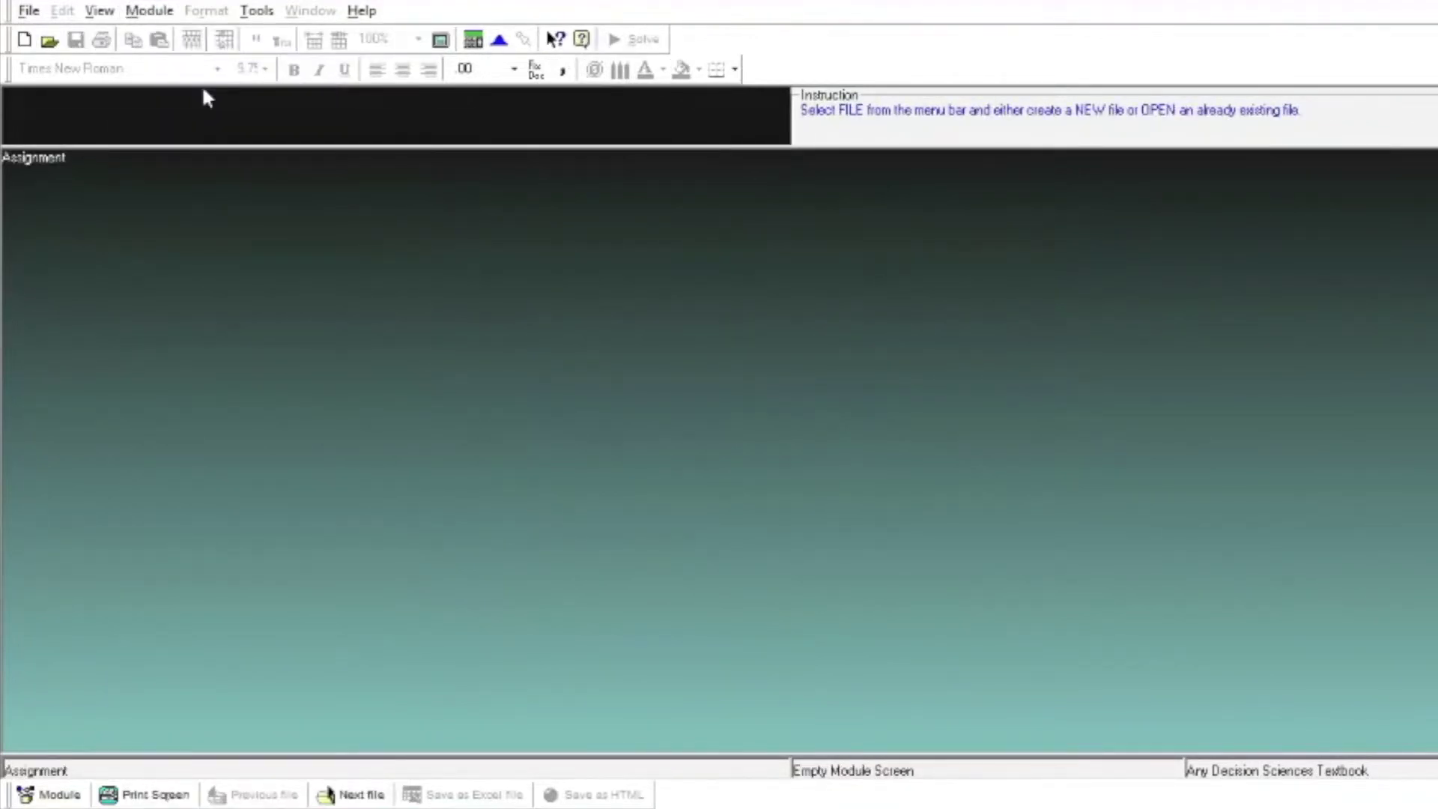
click(30, 10)
click(44, 37)
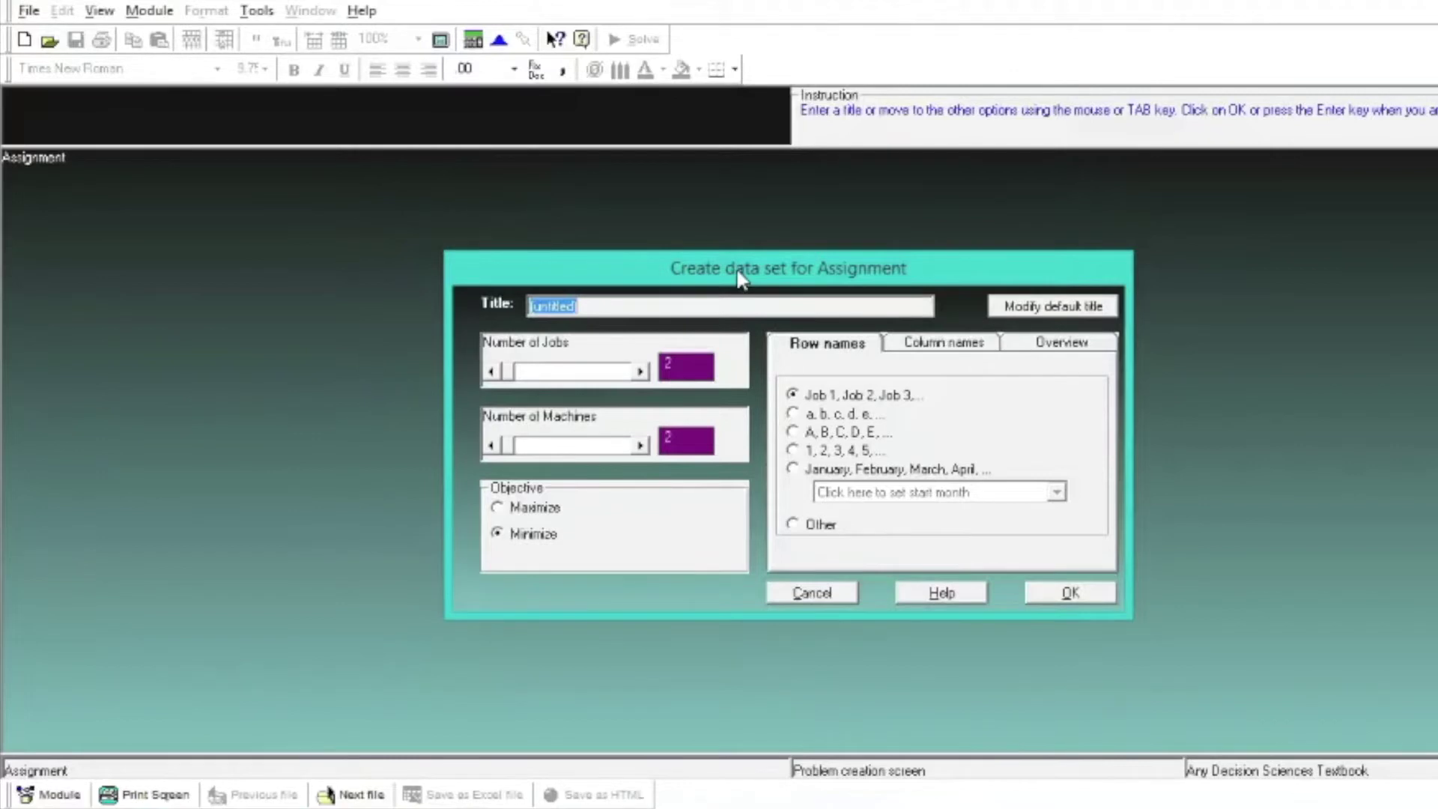
text(HSBC)
Set the number of jobs to 4 and the number of machines to 3
click(701, 365)
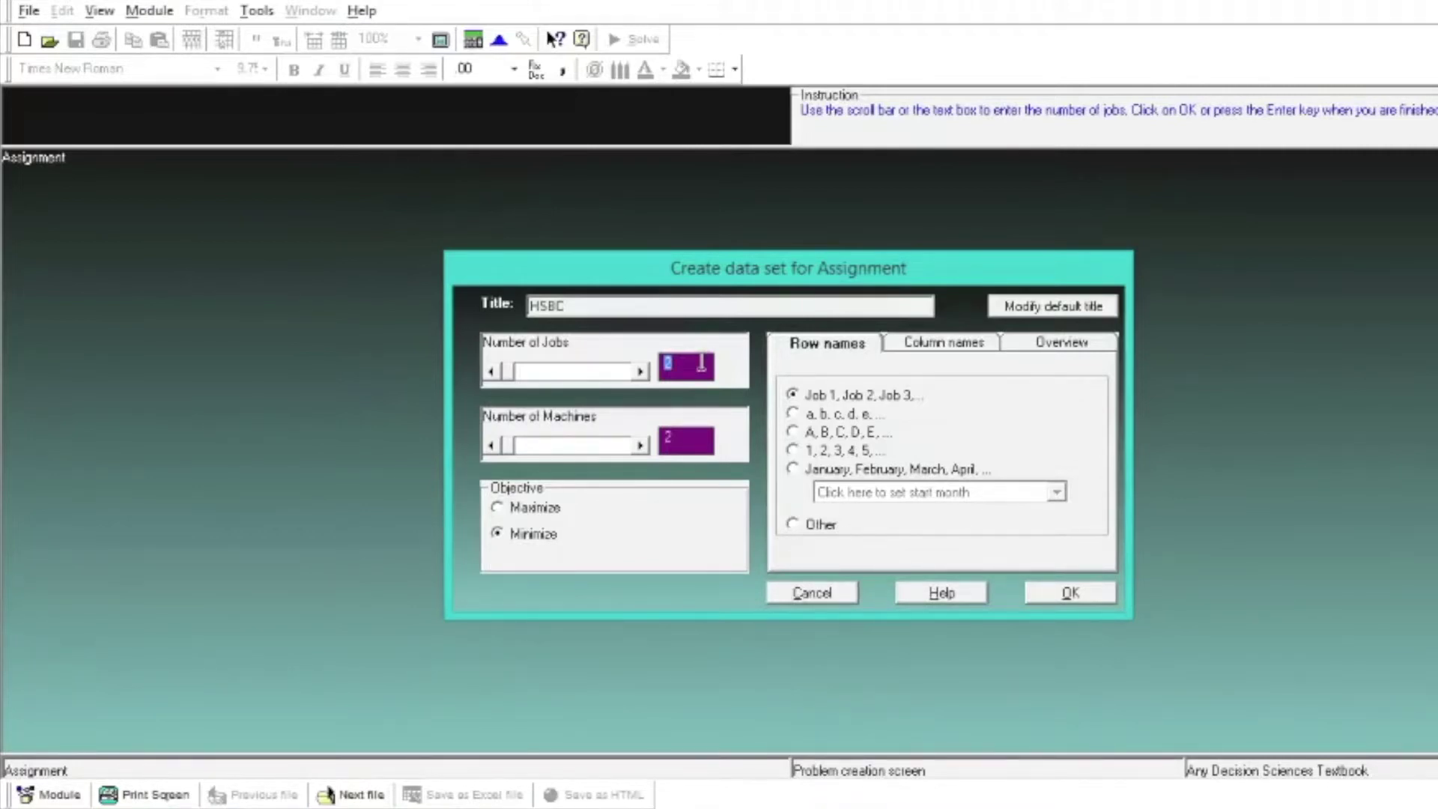
click(696, 440)
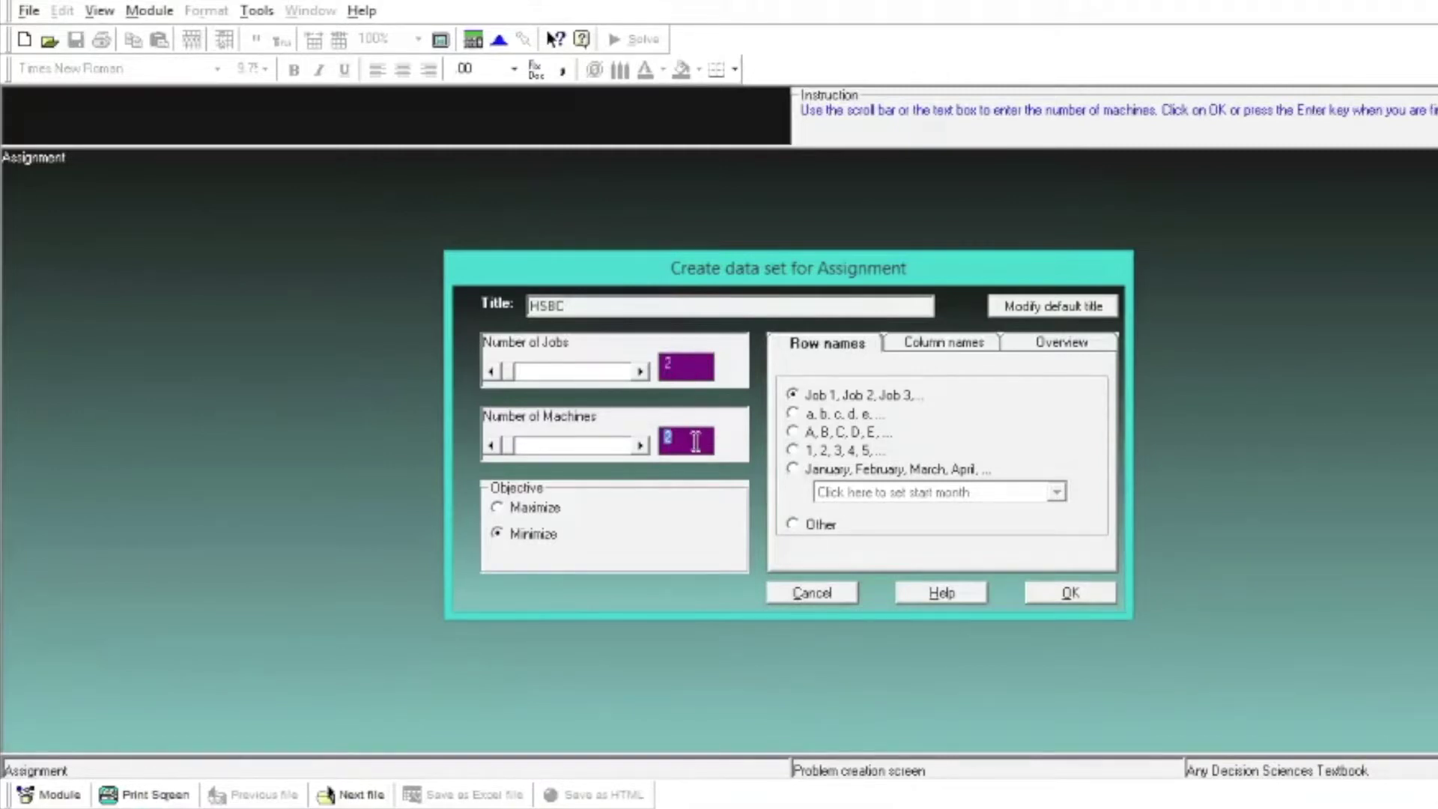
text(3)
click(697, 369)
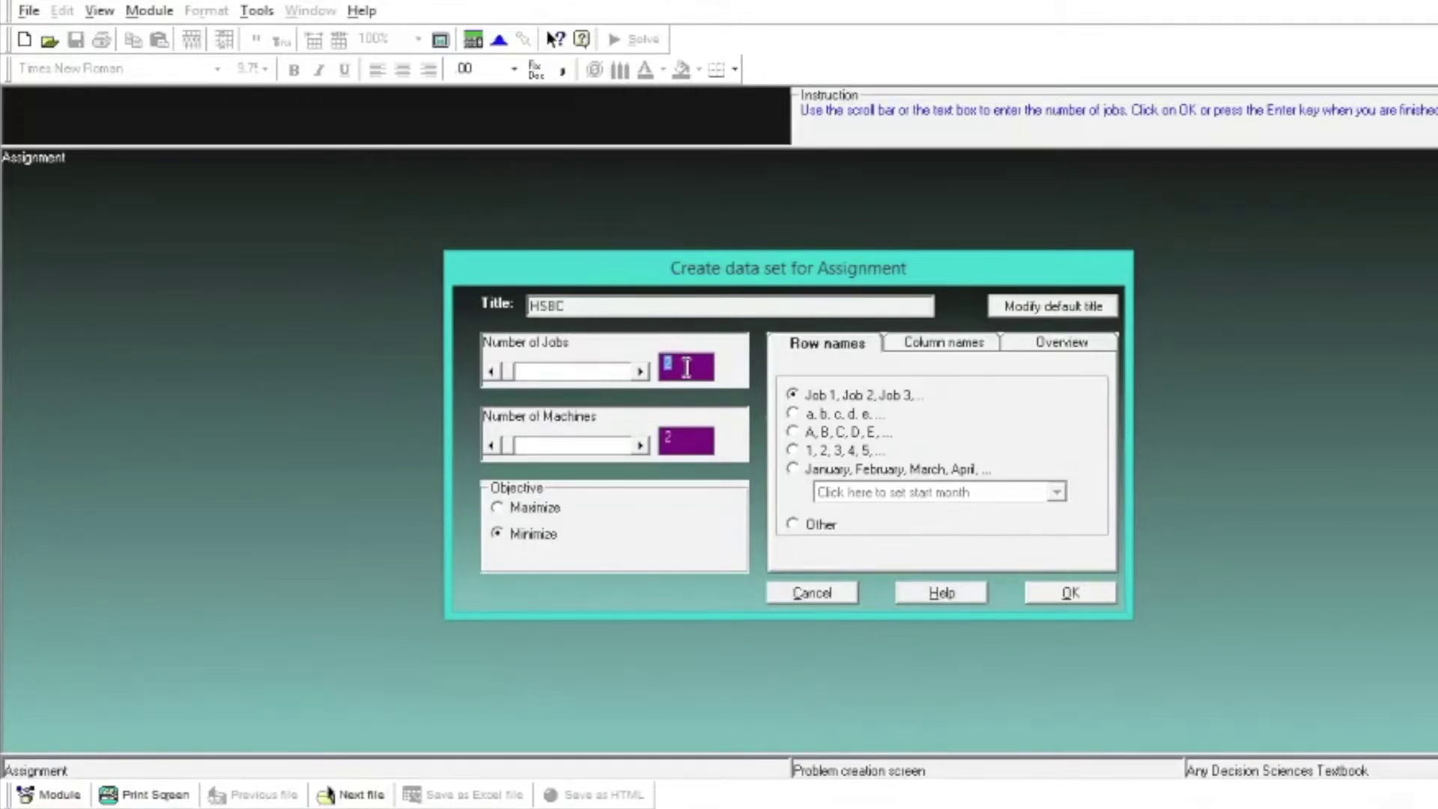
text(4)
click(699, 440)
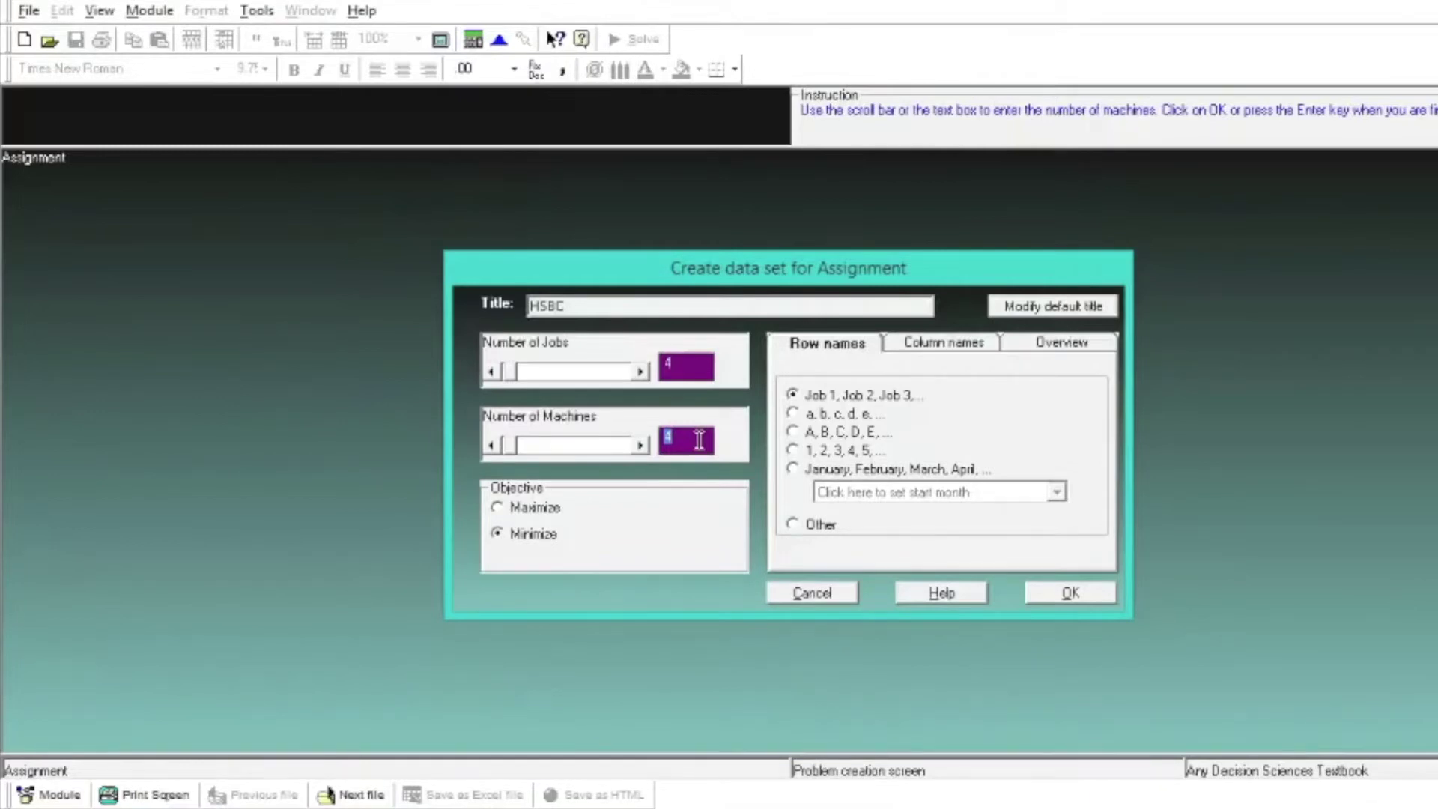
text(3)
Review the column naming options and the module overview, including how to preclude an assignment
click(951, 344)
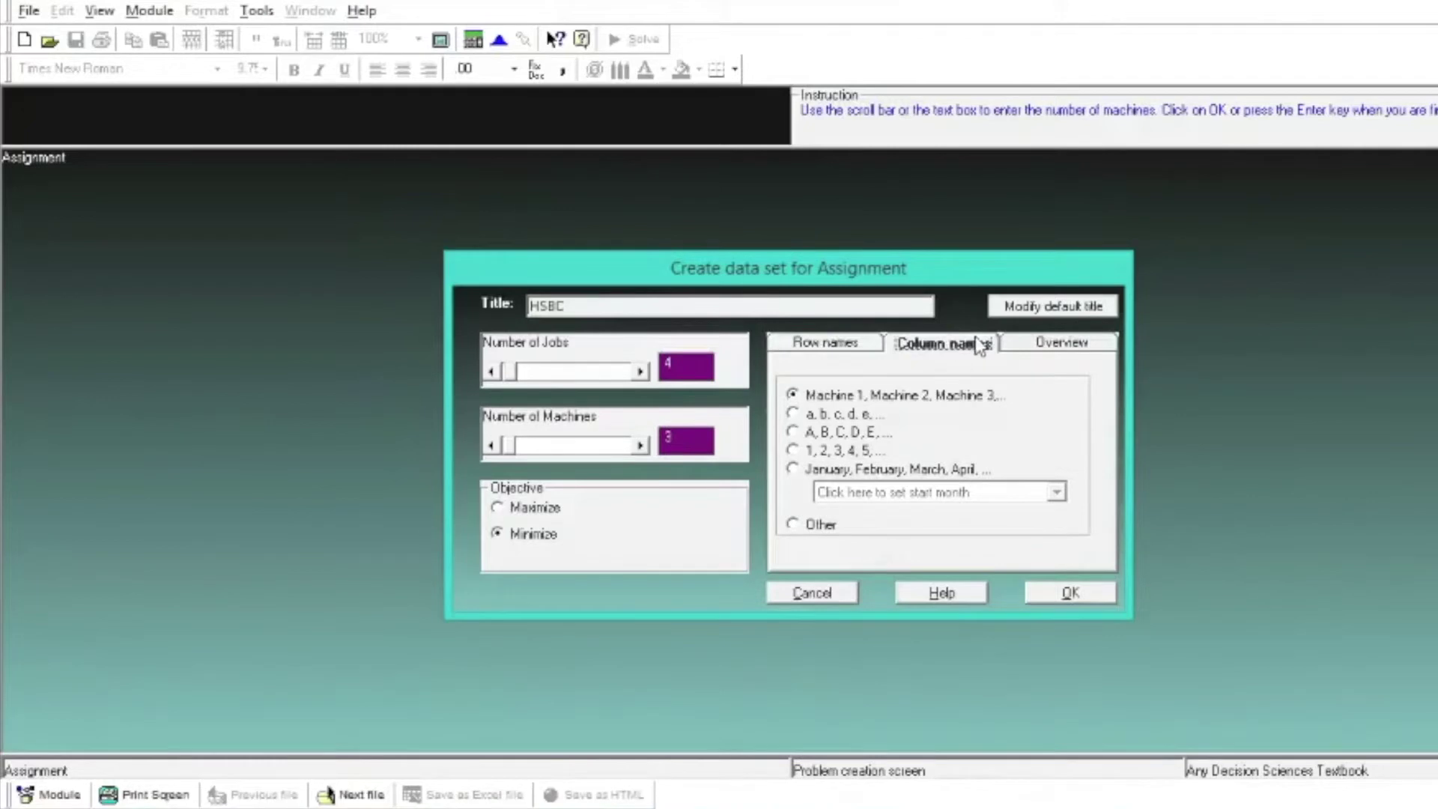
click(1046, 349)
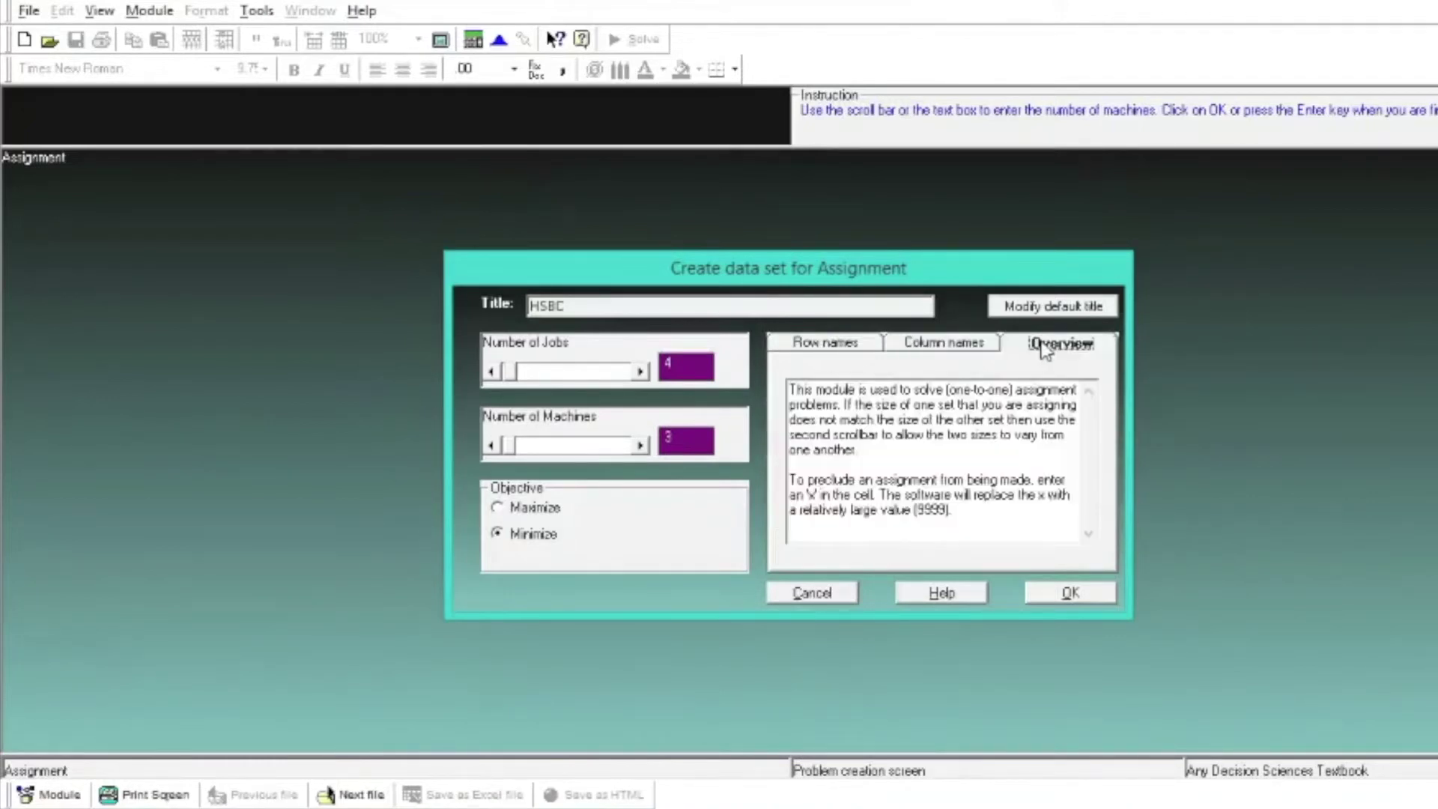
click(989, 476)
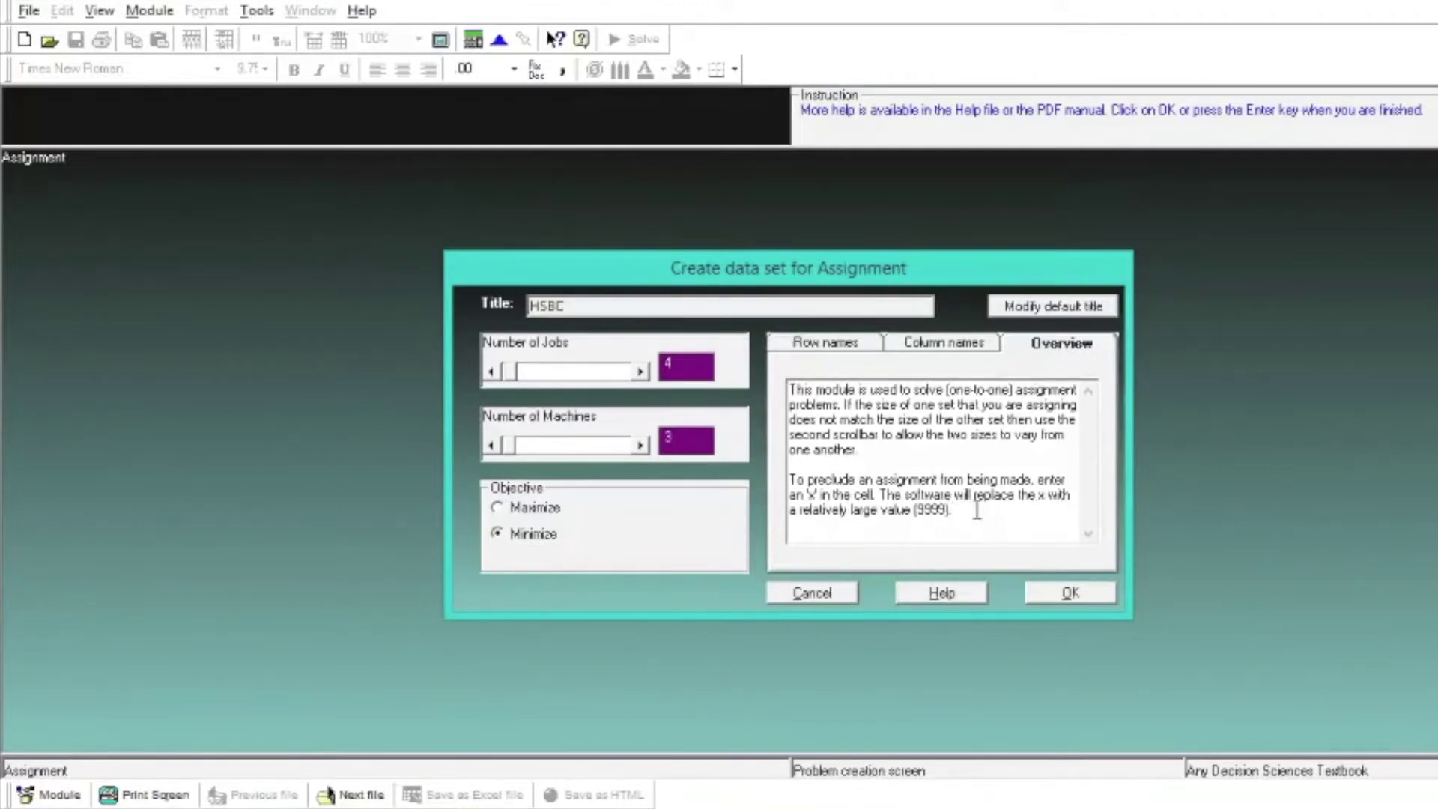
drag(951, 512, 793, 481)
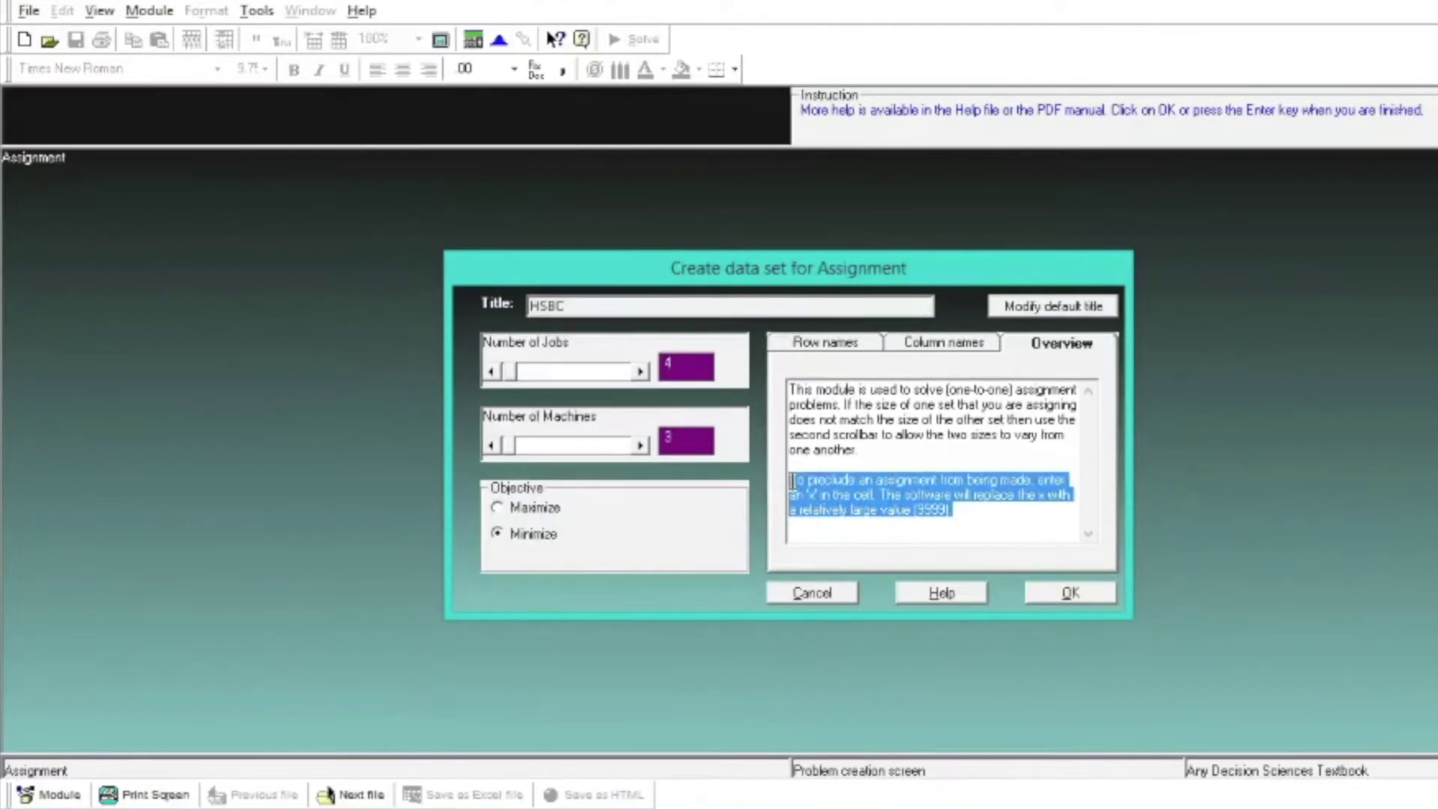
click(977, 514)
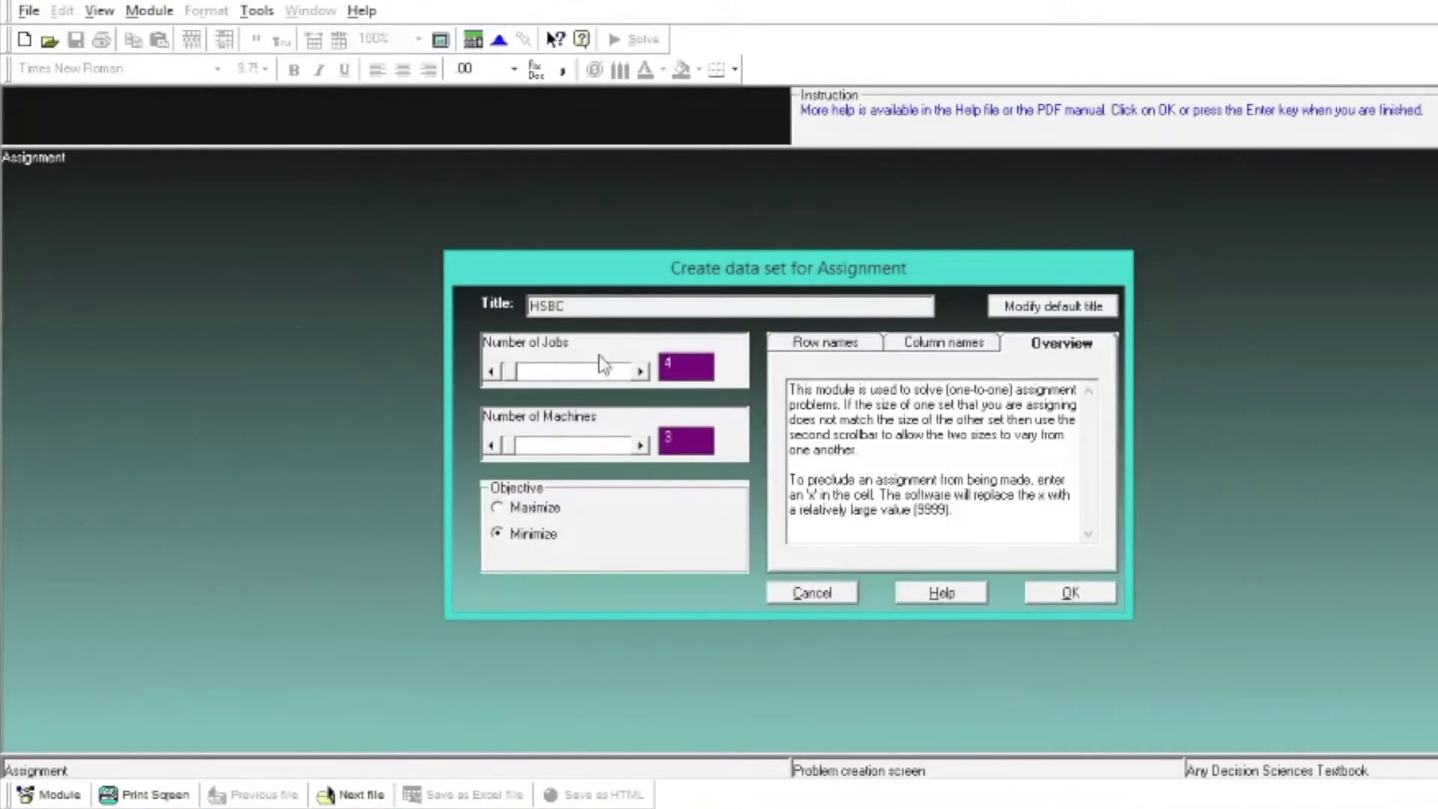
Create the data table and name its three machine columns Oslo, Davos and Dublin
click(1077, 595)
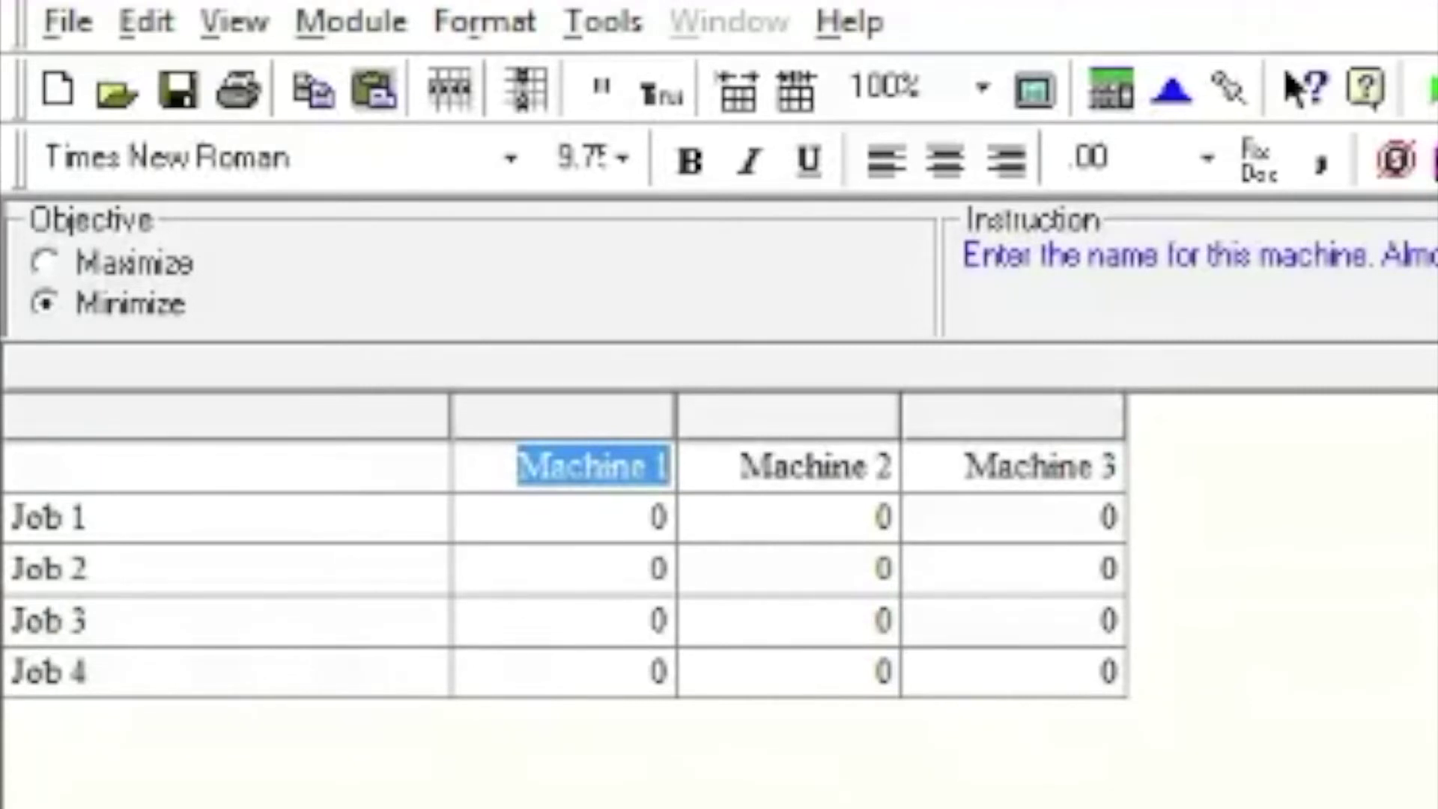
text(oS)
key(BackSpace)
key(BackSpace)
text(Oslo)
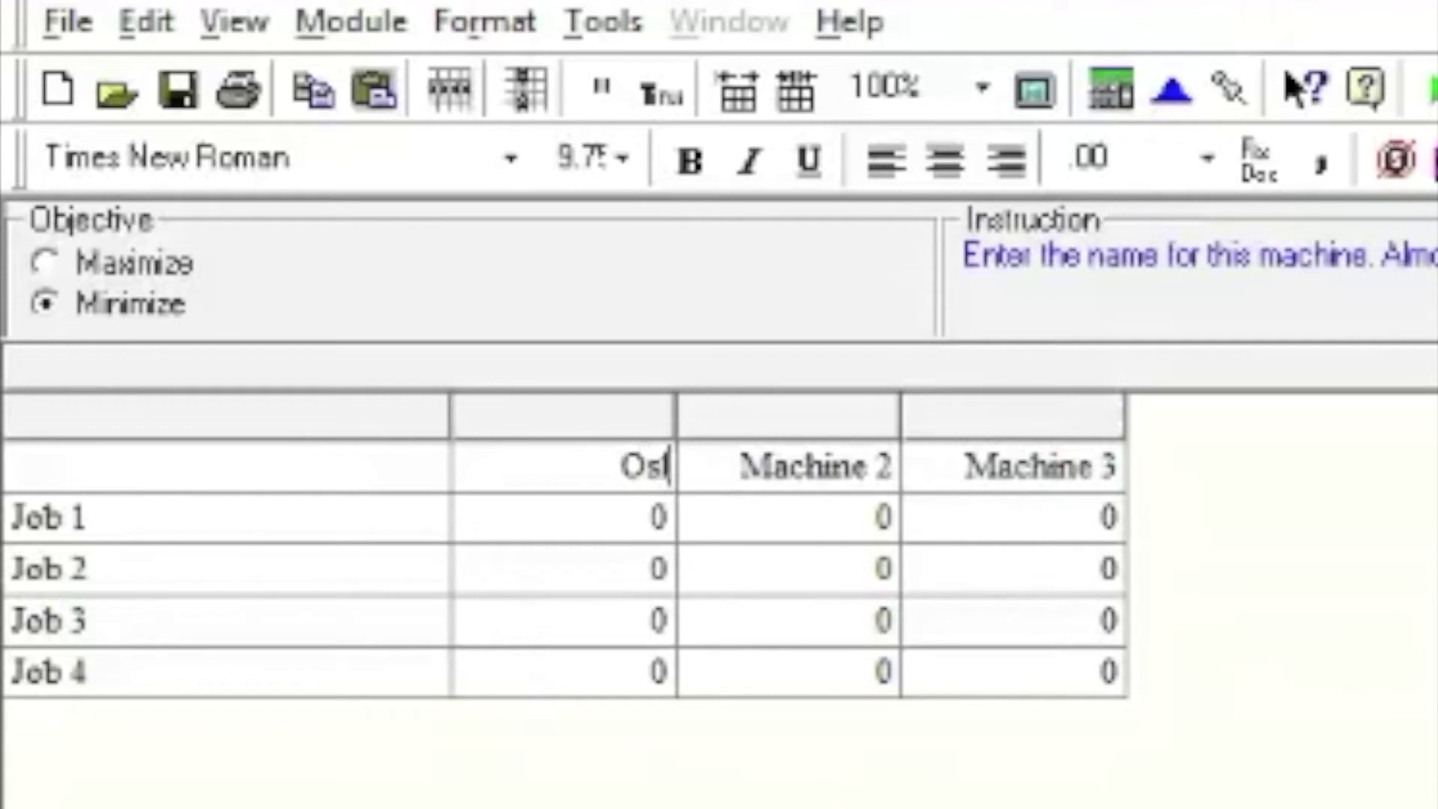
key(Tab)
text(Dabo)
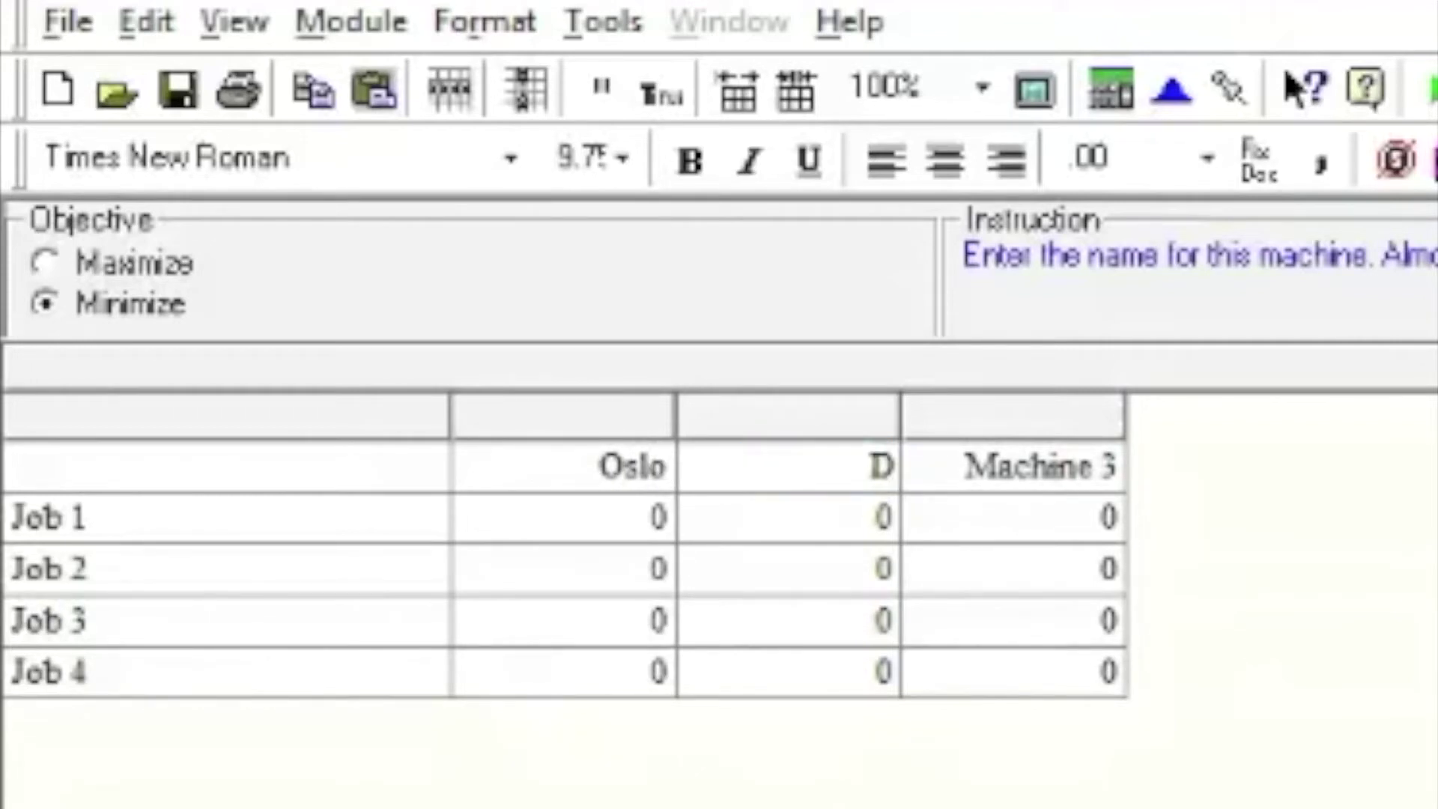
key(BackSpace)
key(BackSpace)
text(vos)
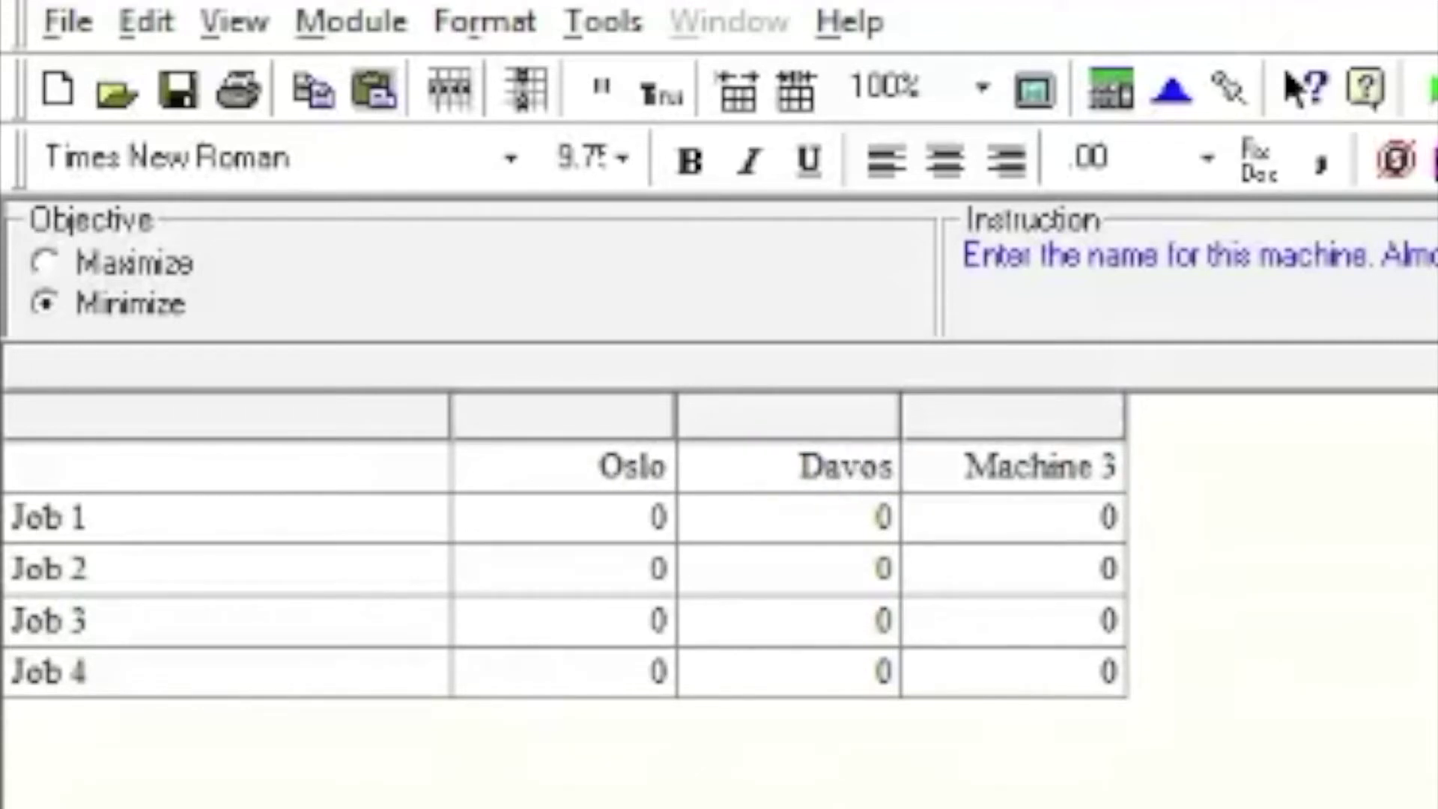
key(Tab)
text(Dublin)
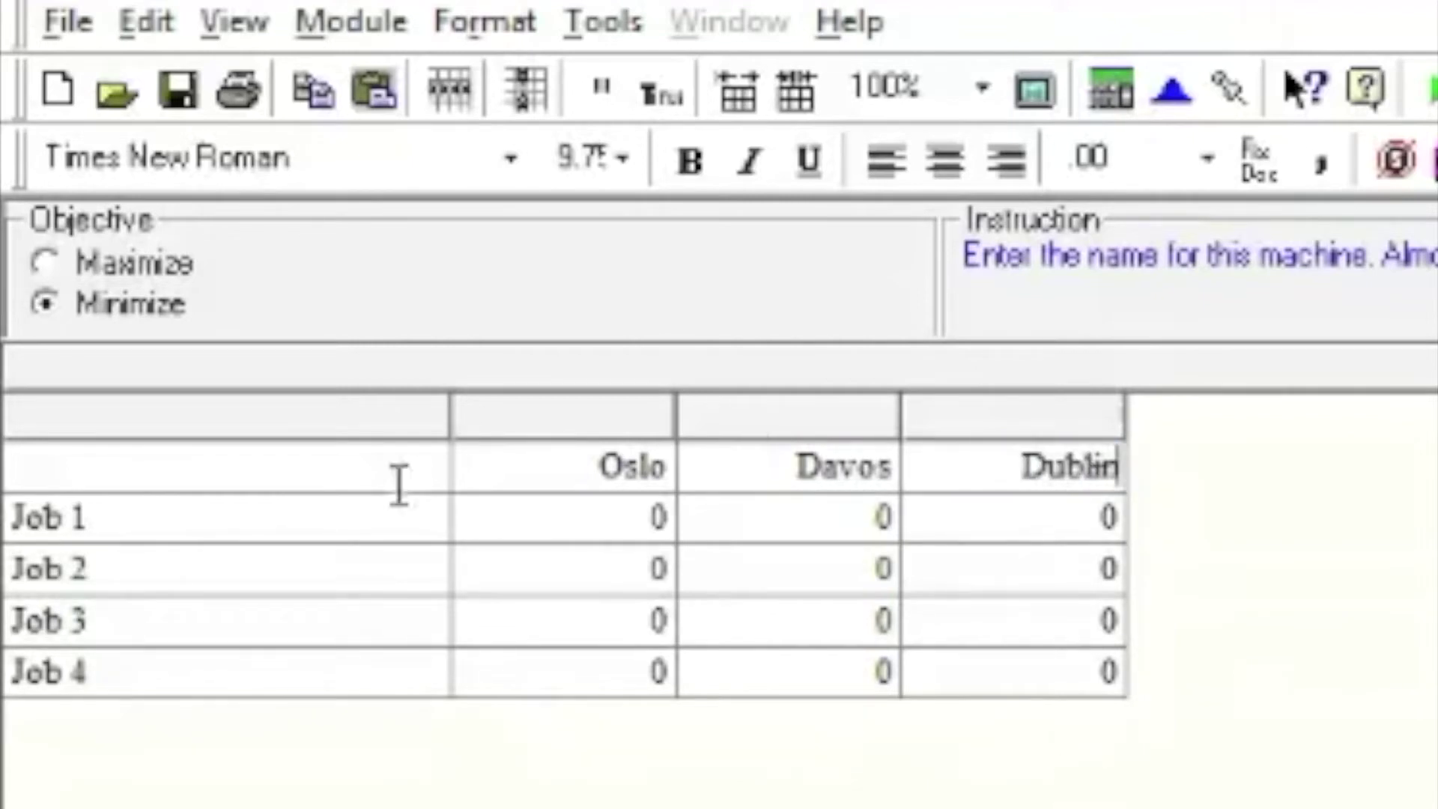
Replace the Job 1 row label with the first employee's name
click(364, 534)
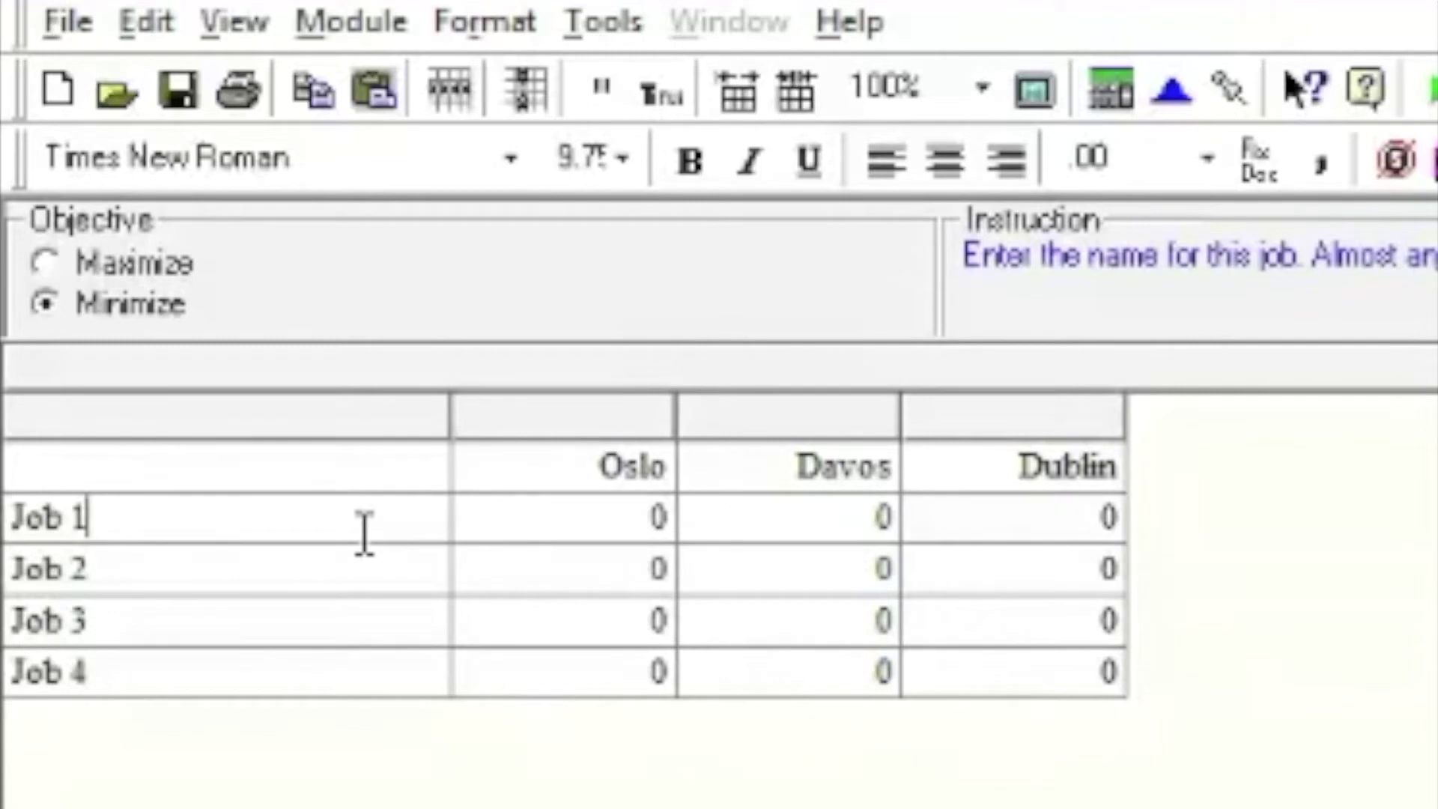
key(BackSpace)
key(BackSpace)
key(BackSpace)
key(BackSpace)
key(BackSpace)
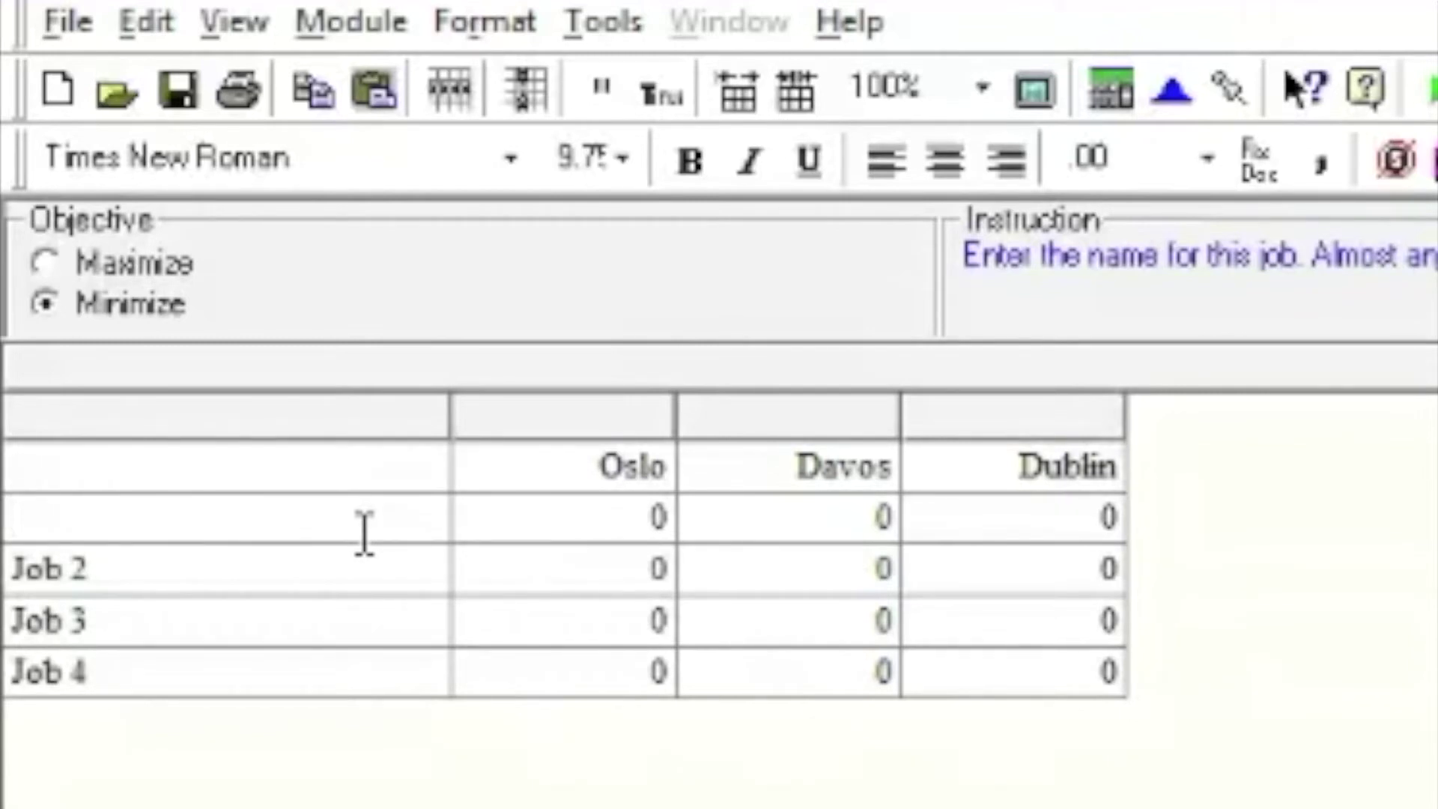
text(Amol)
key(BackSpace)
key(BackSpace)
key(BackSpace)
text(rnold)
key(Return)
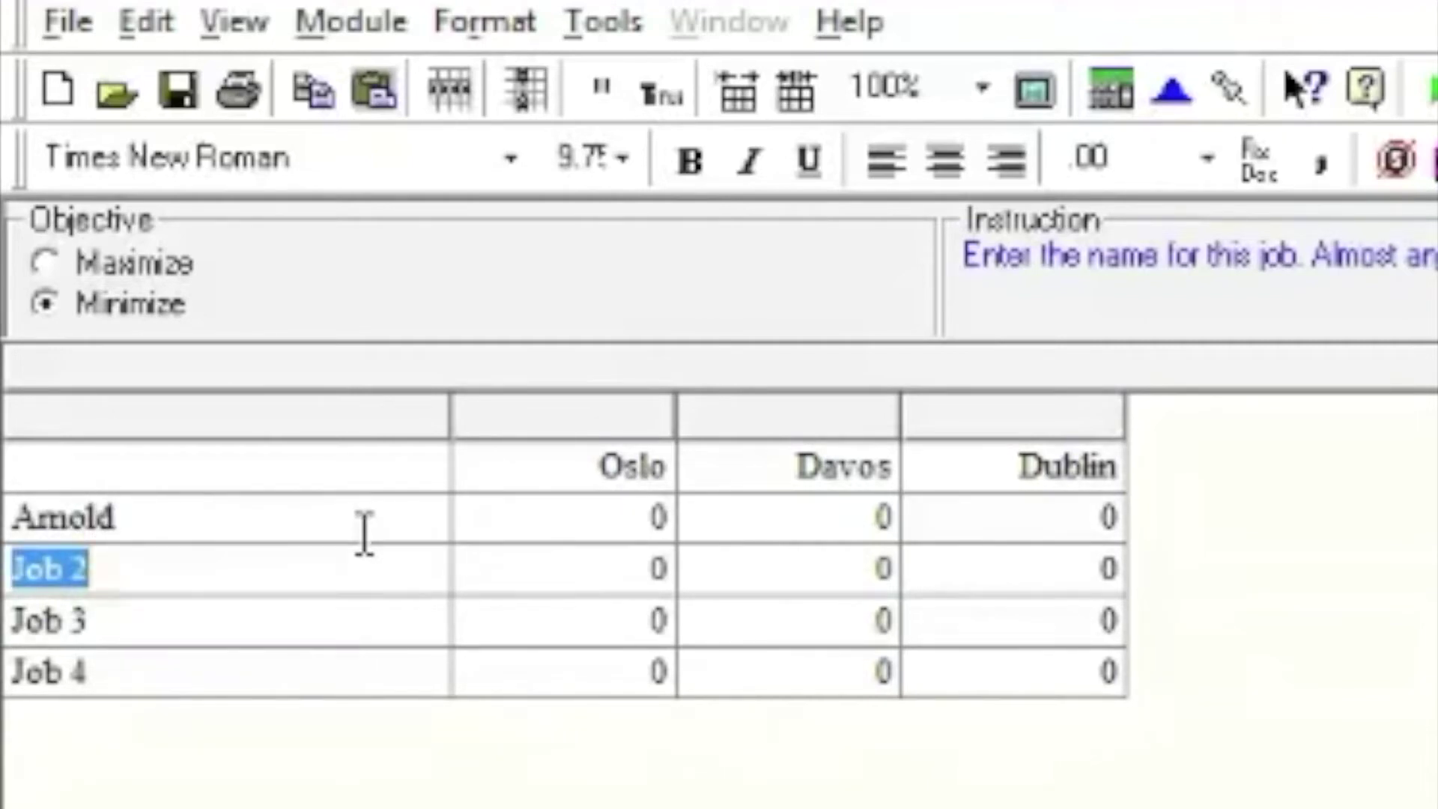
Replace the Job 2, Job 3 and Job 4 row labels with the other three employees' names
text(Britney)
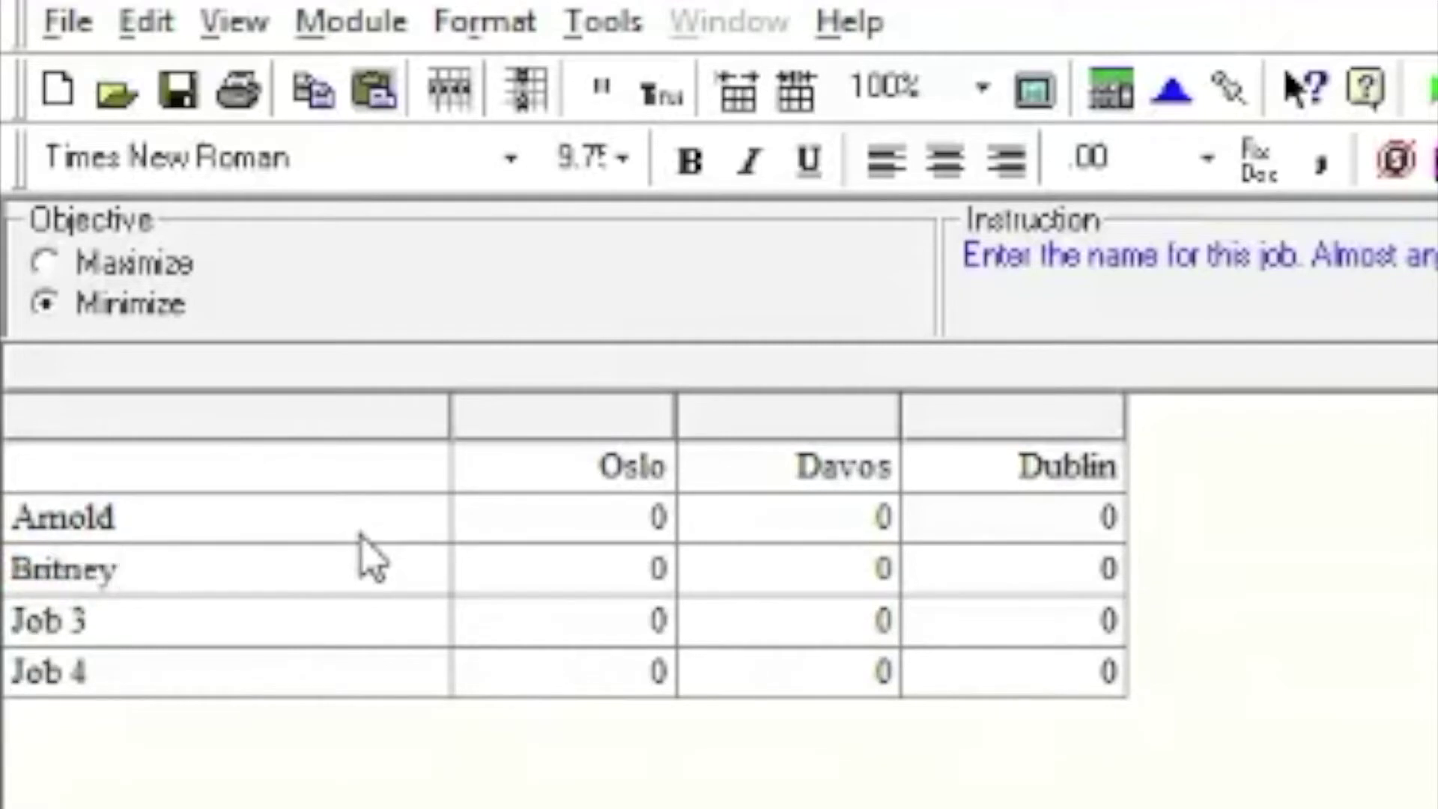
key(Return)
text(Chri)
text(s)
key(BackSpace)
text(istine)
key(Return)
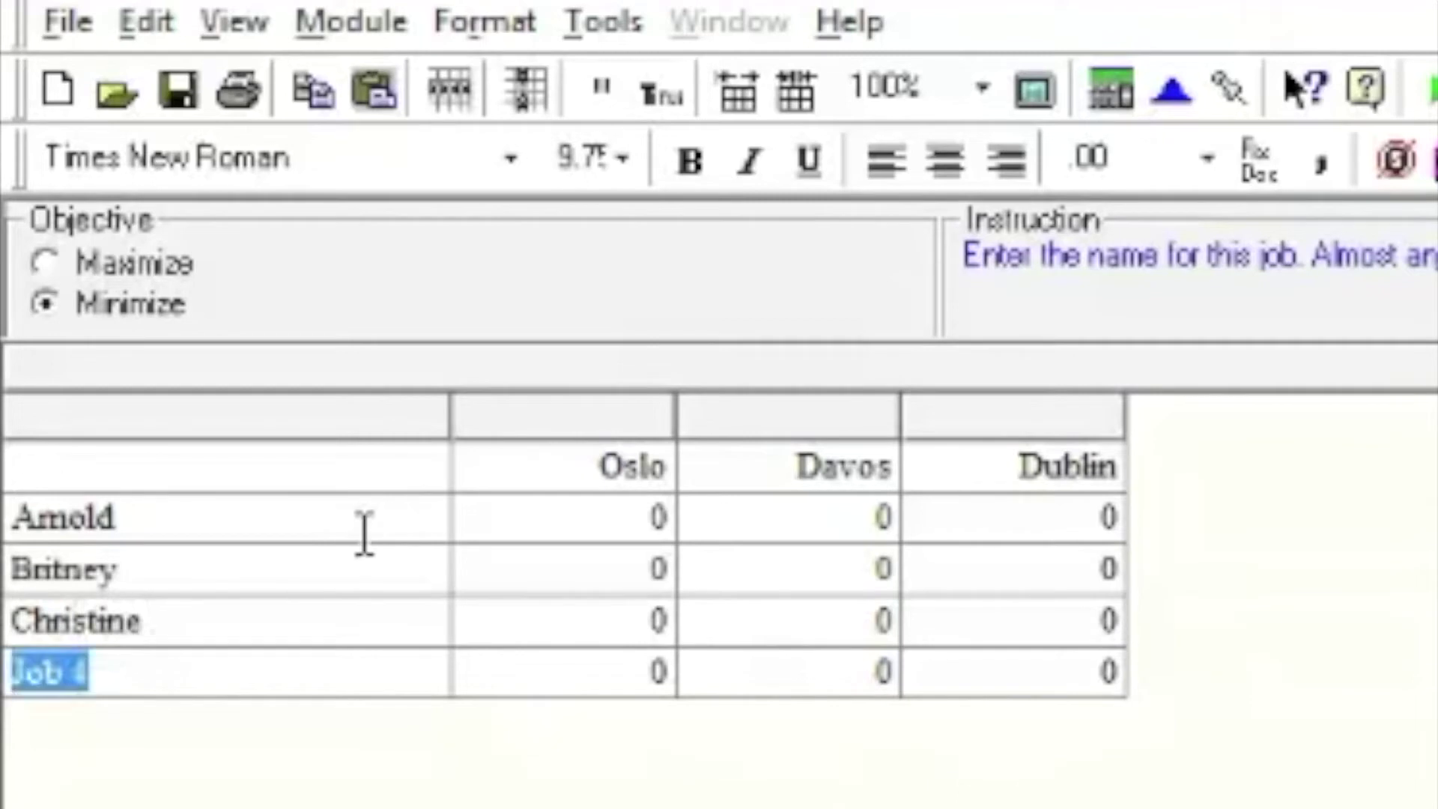
text(Daniel)
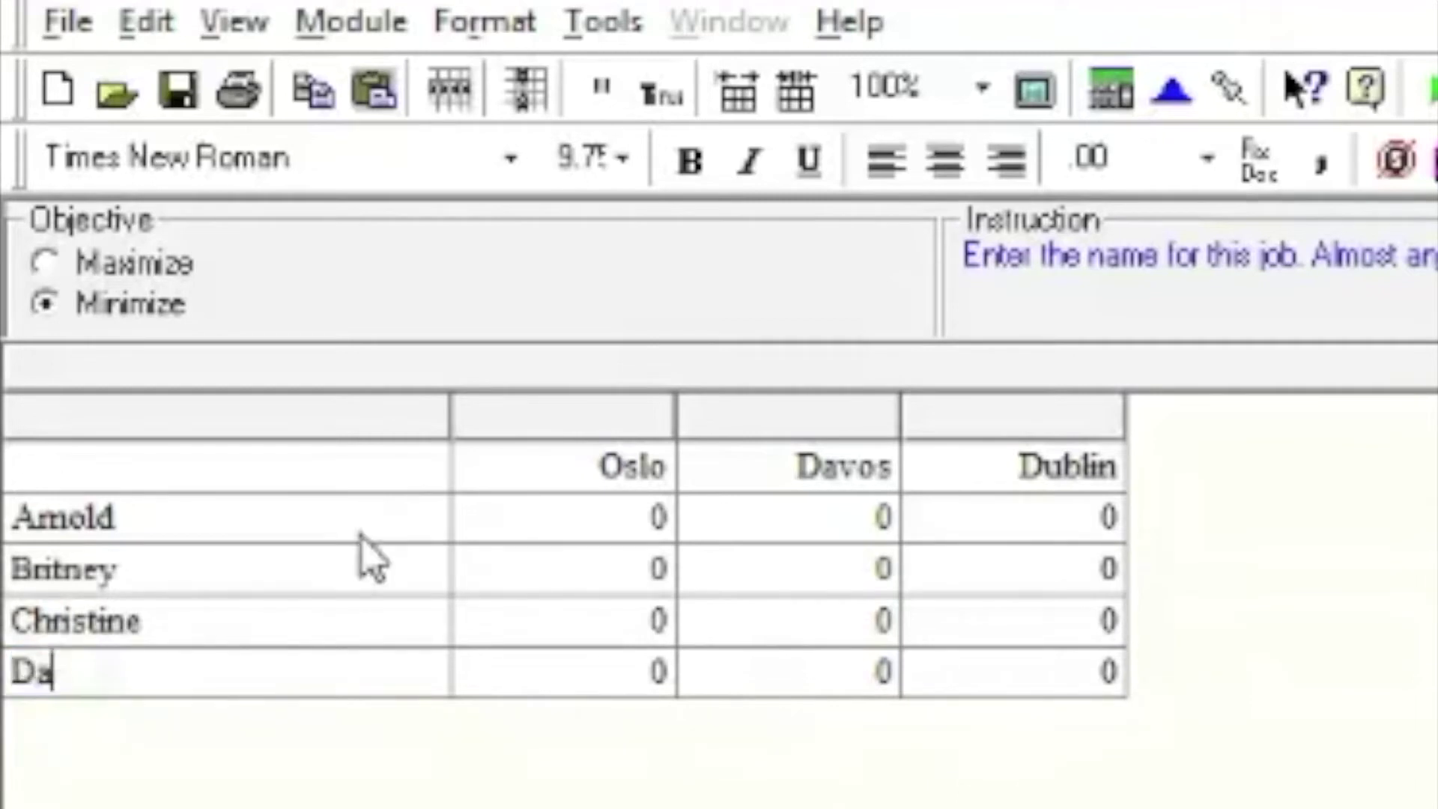
Enter the Oslo assignment costs 10, 16, 15 and 13 for the four employees in row order
click(587, 523)
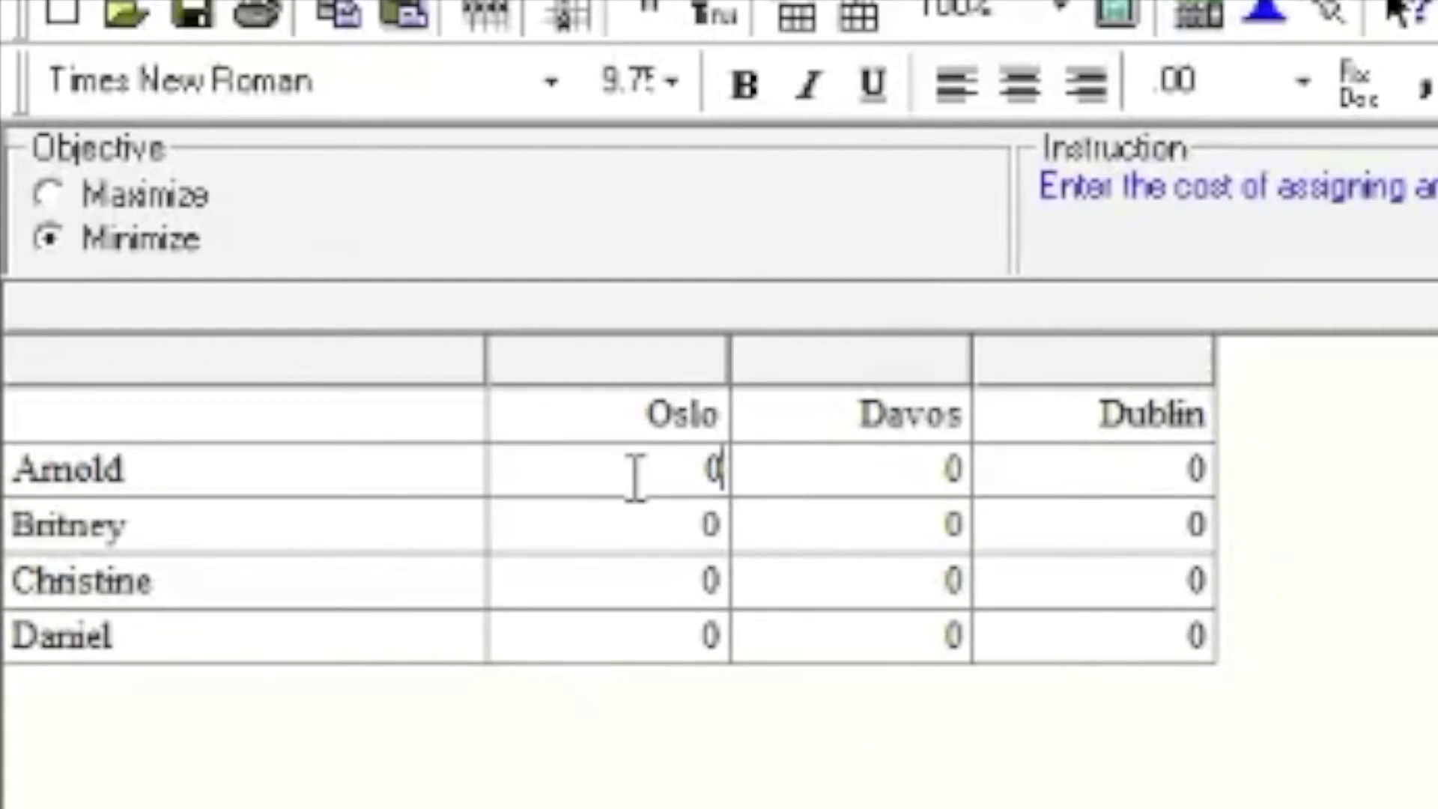
key(BackSpace)
text(10)
key(Return)
text(16)
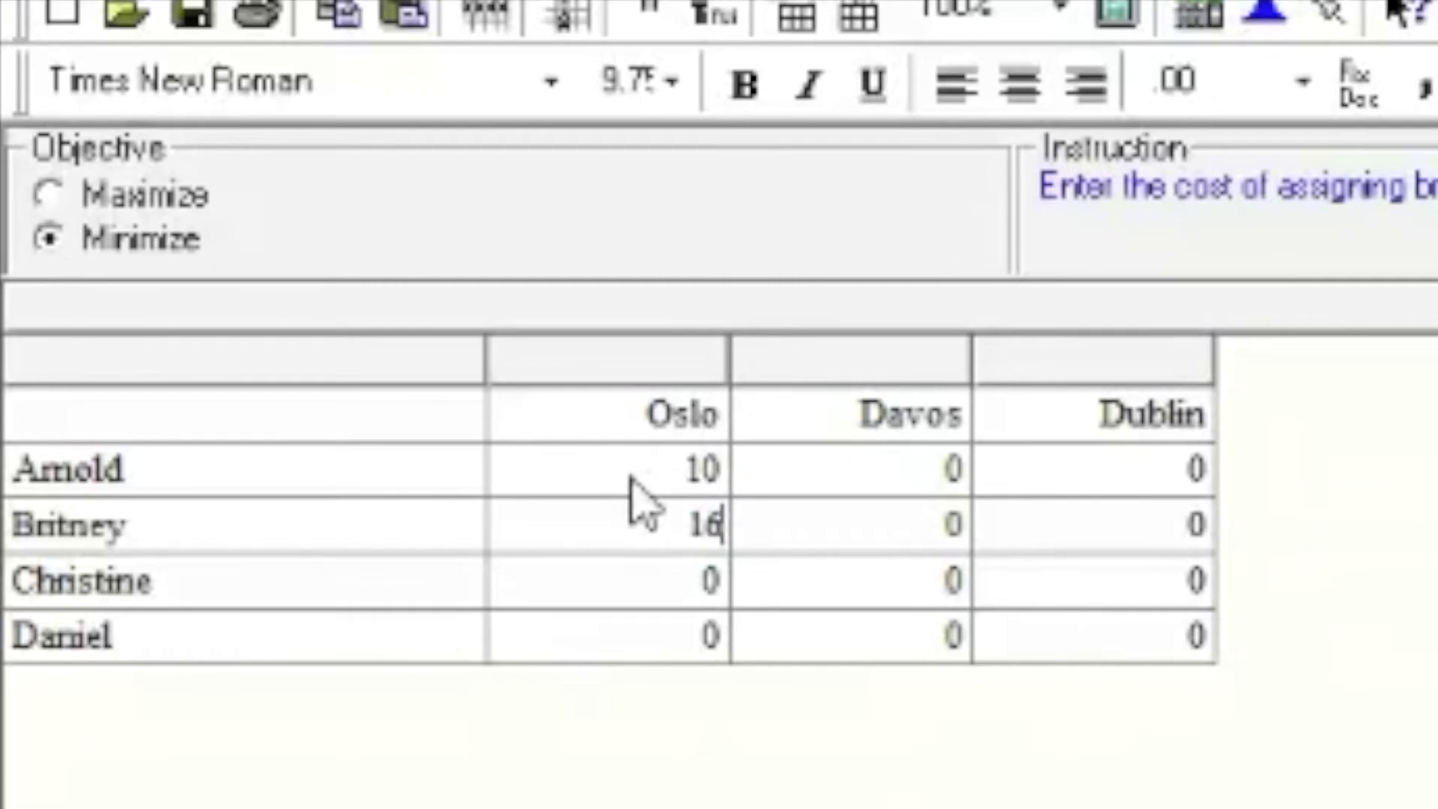
key(Return)
text(15)
key(Return)
text(13)
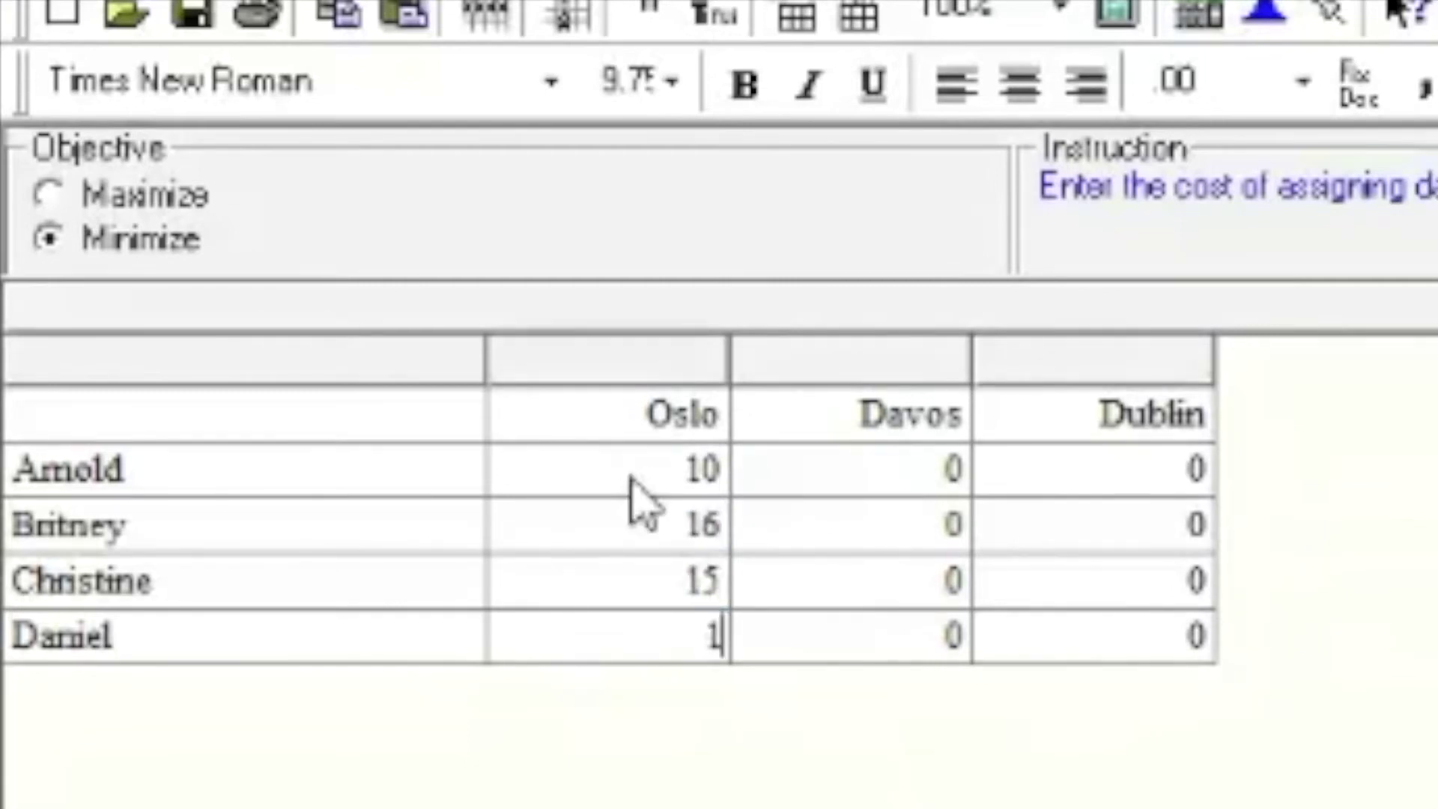
Enter the Davos assignment costs 20, 11, 12 and 18 for the four employees in row order
click(894, 466)
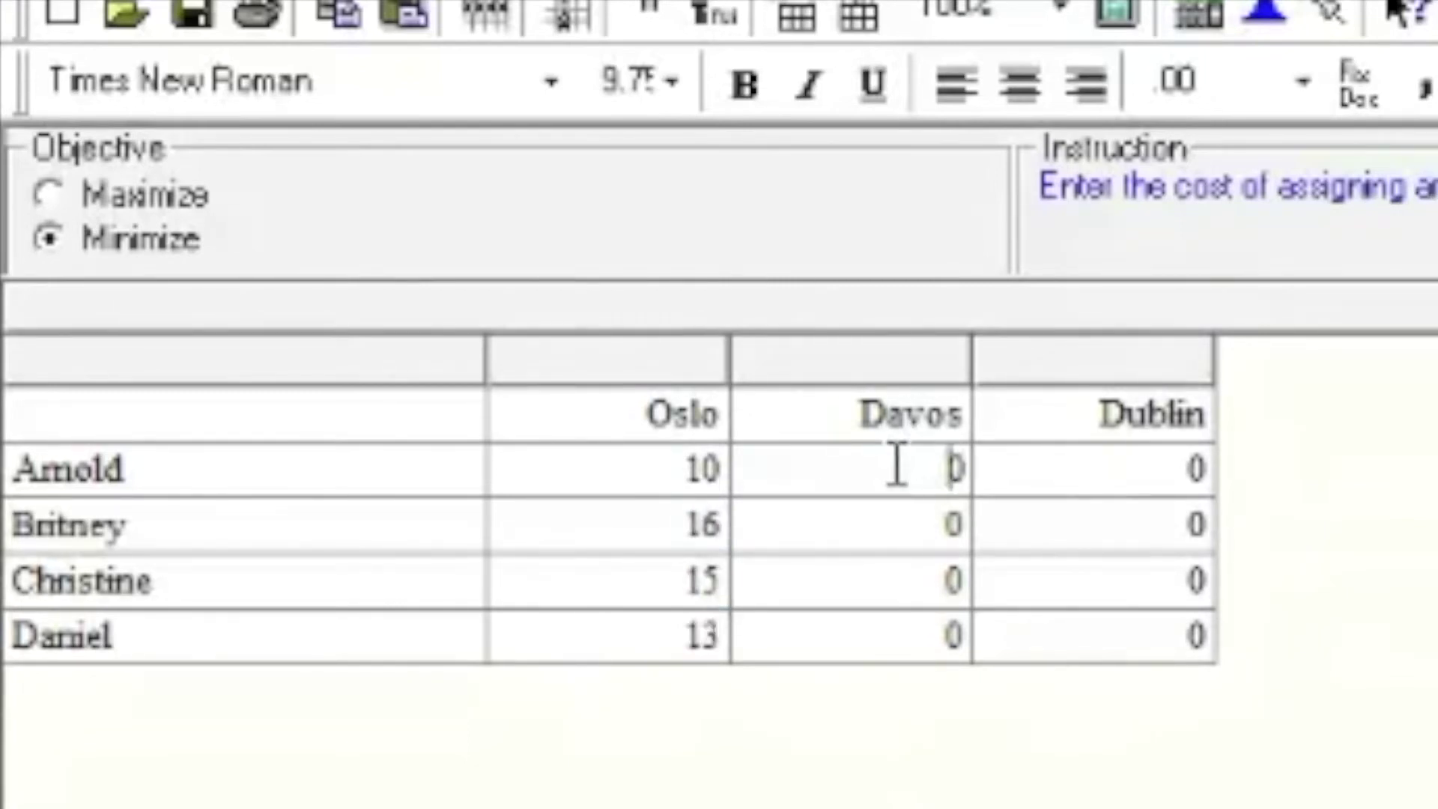
key(BackSpace)
text(20)
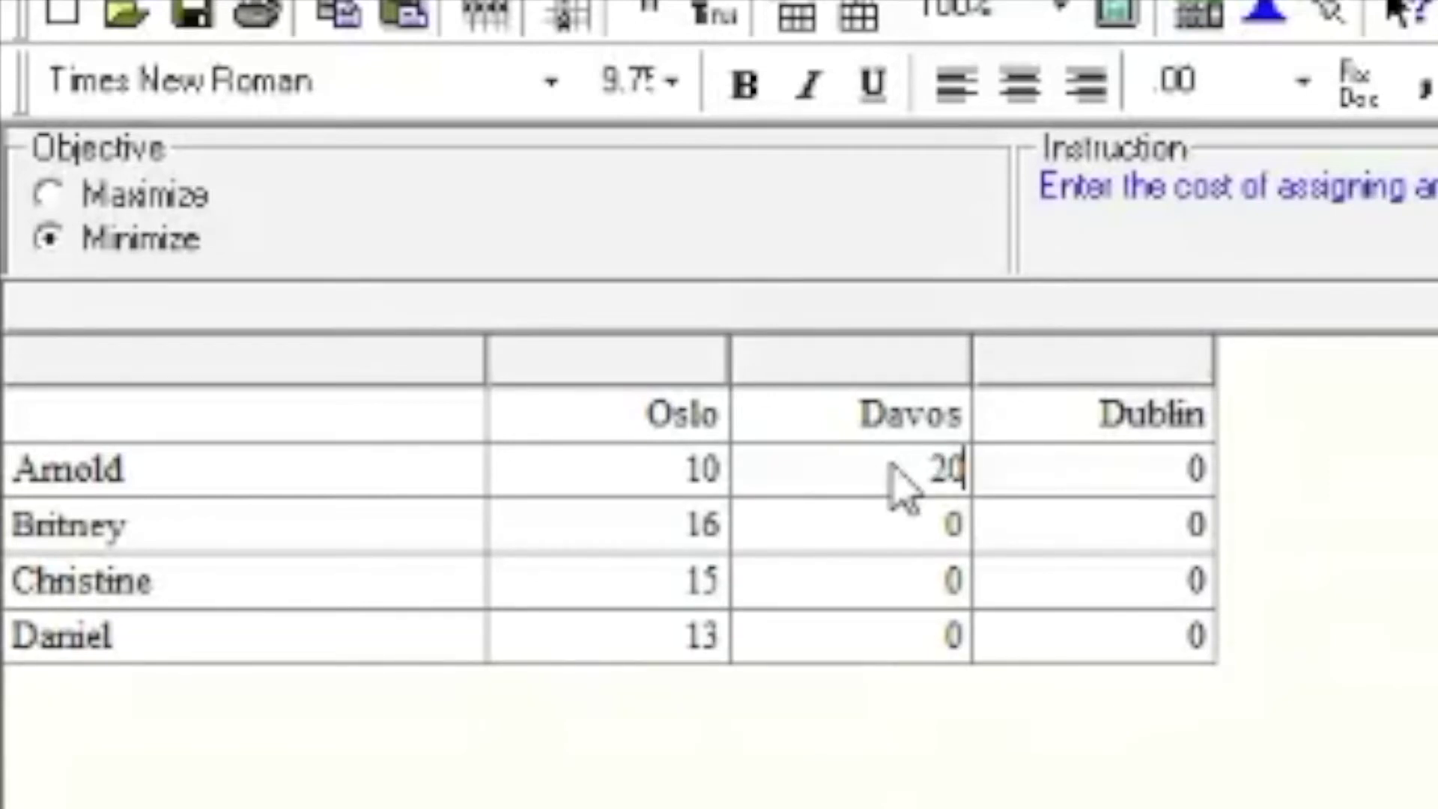
key(Return)
text(11)
key(Return)
text(12)
key(Return)
text(18)
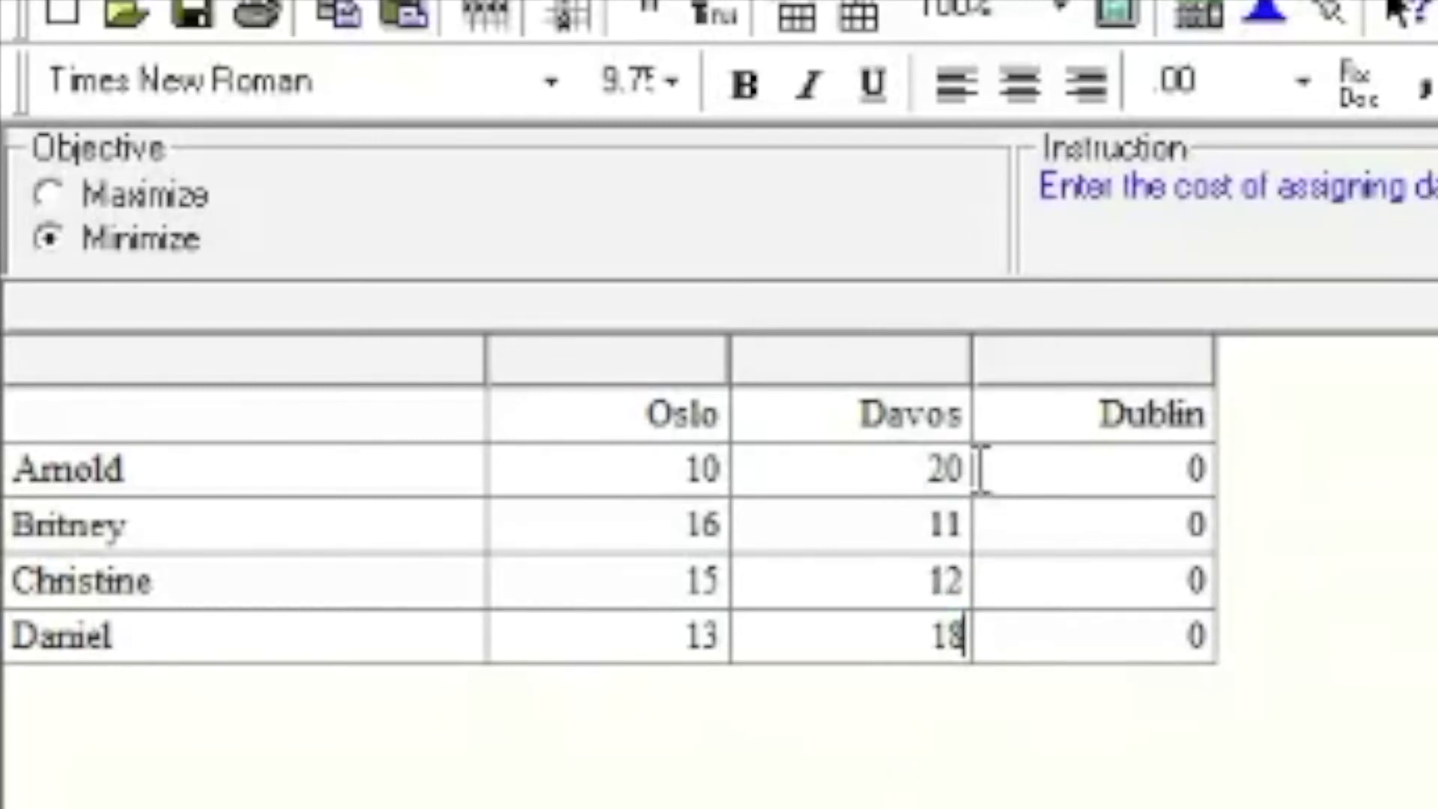
Enter the Dublin assignment costs 14, 17, 19 and 21 for the four employees in row order
click(1044, 478)
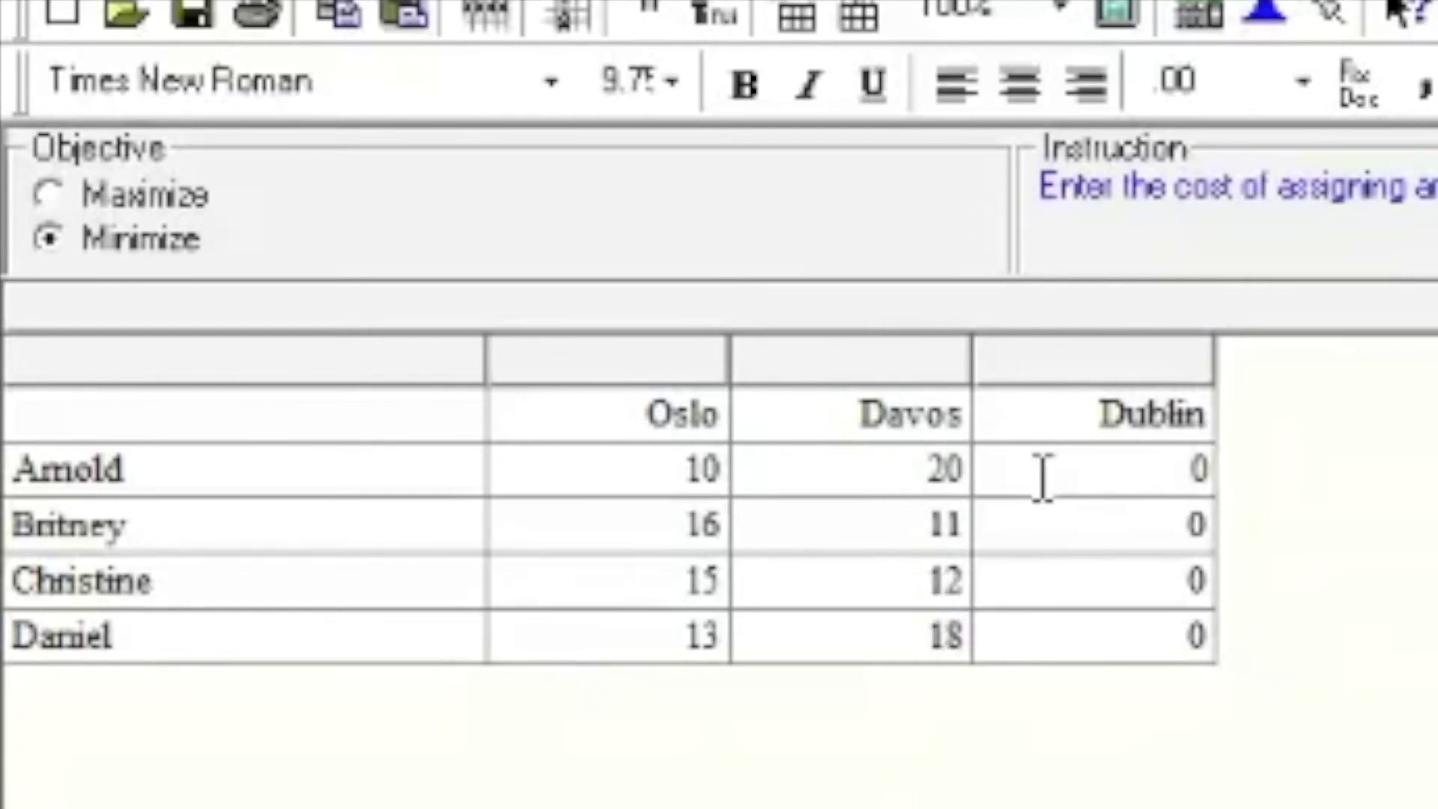
text(14)
key(Return)
text(187)
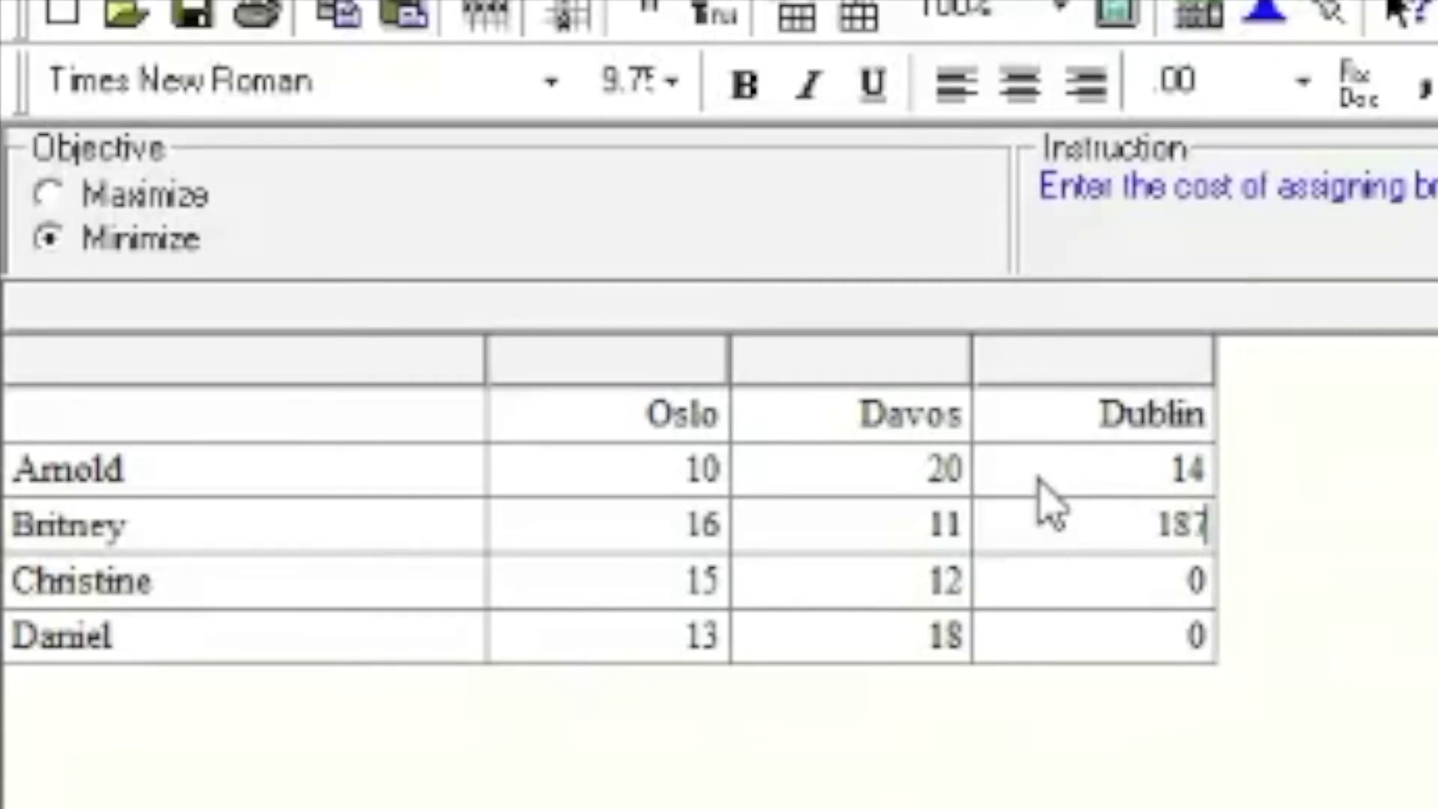
key(BackSpace)
key(BackSpace)
text(7)
key(Return)
text(19)
key(Return)
text(21)
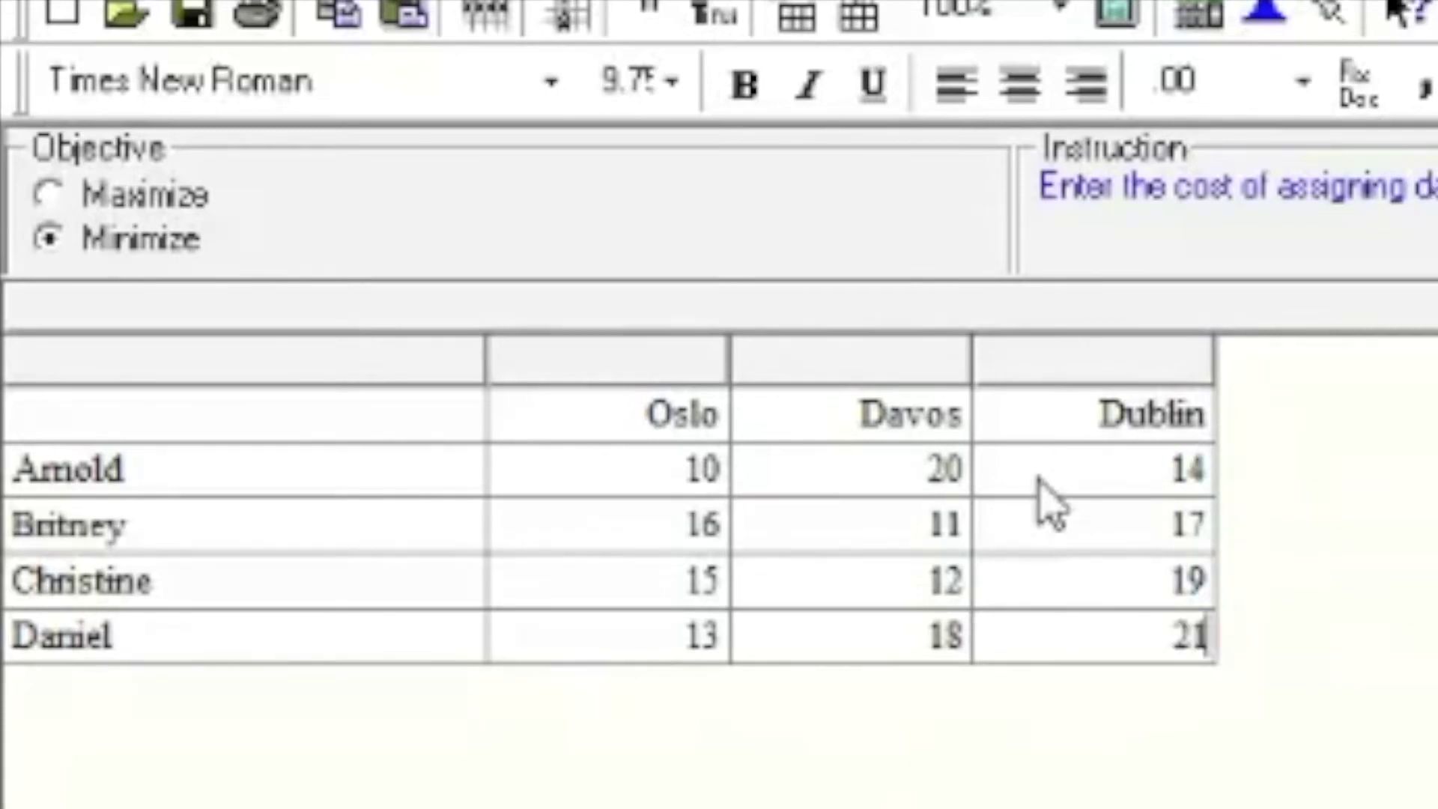
Solve the HSBC assignment problem with the Minimize objective and check which result windows are available
click(663, 464)
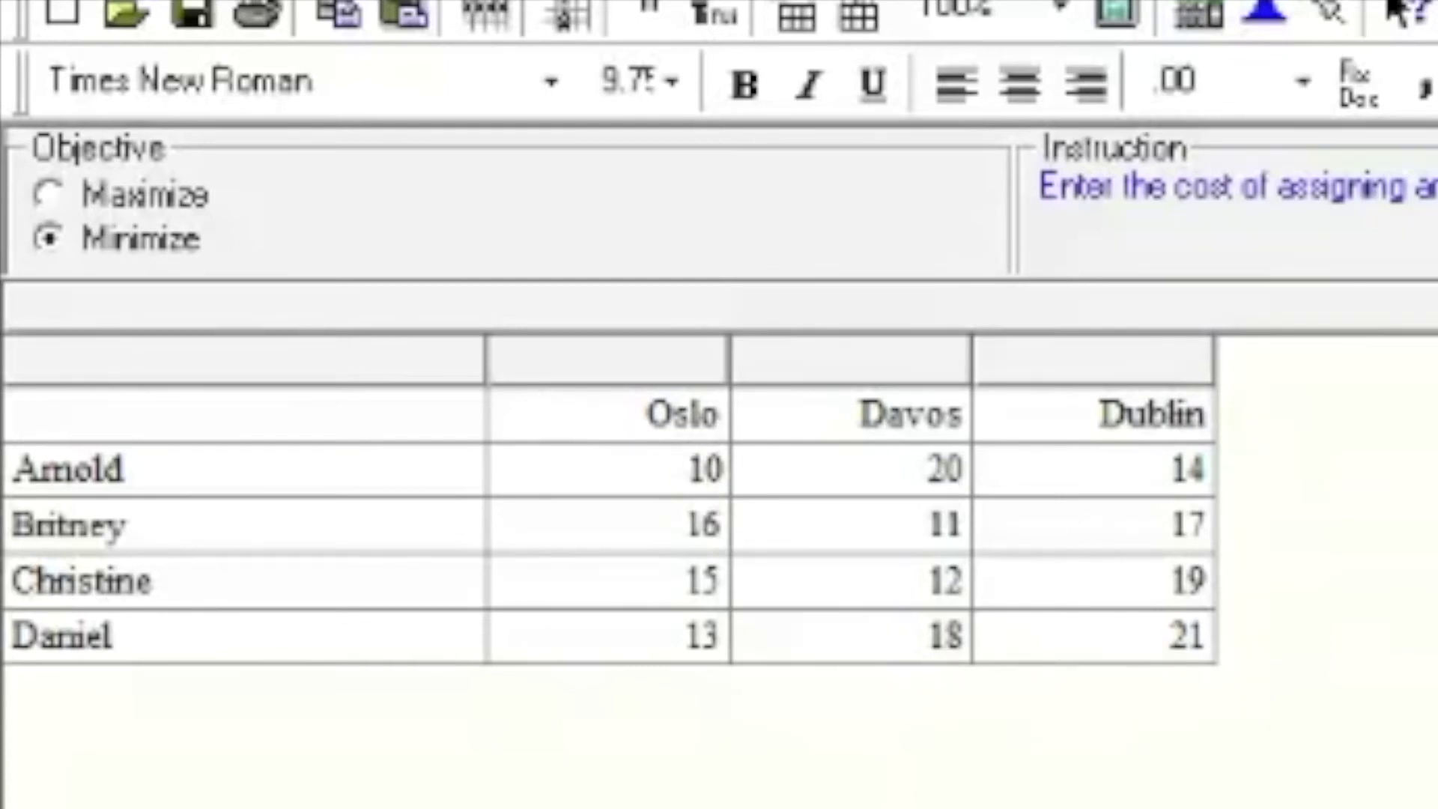
click(1044, 60)
key(alt+w)
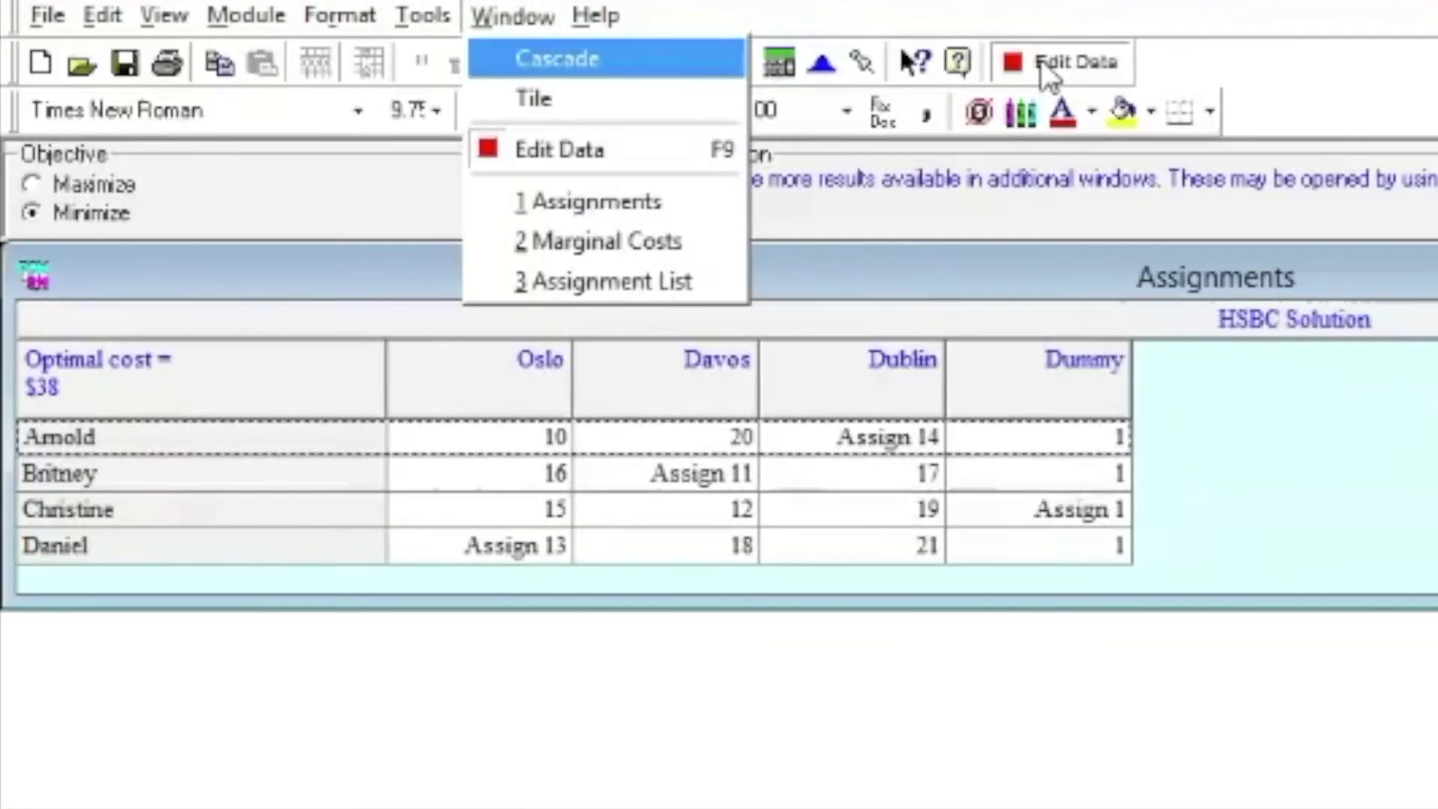
click(1366, 515)
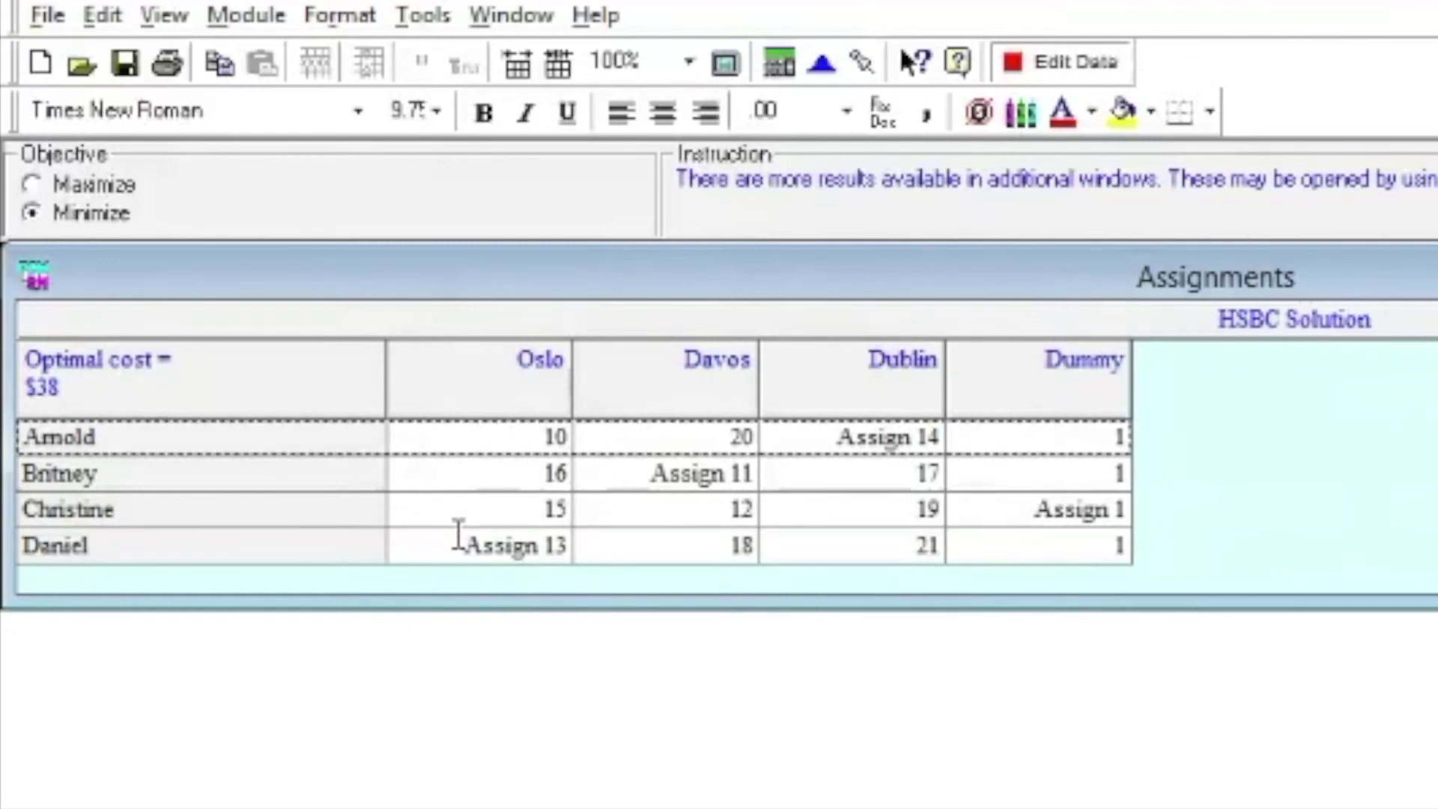
Examine which employees are assigned to Oslo, Davos and Dublin in the Assignments solution table
click(480, 373)
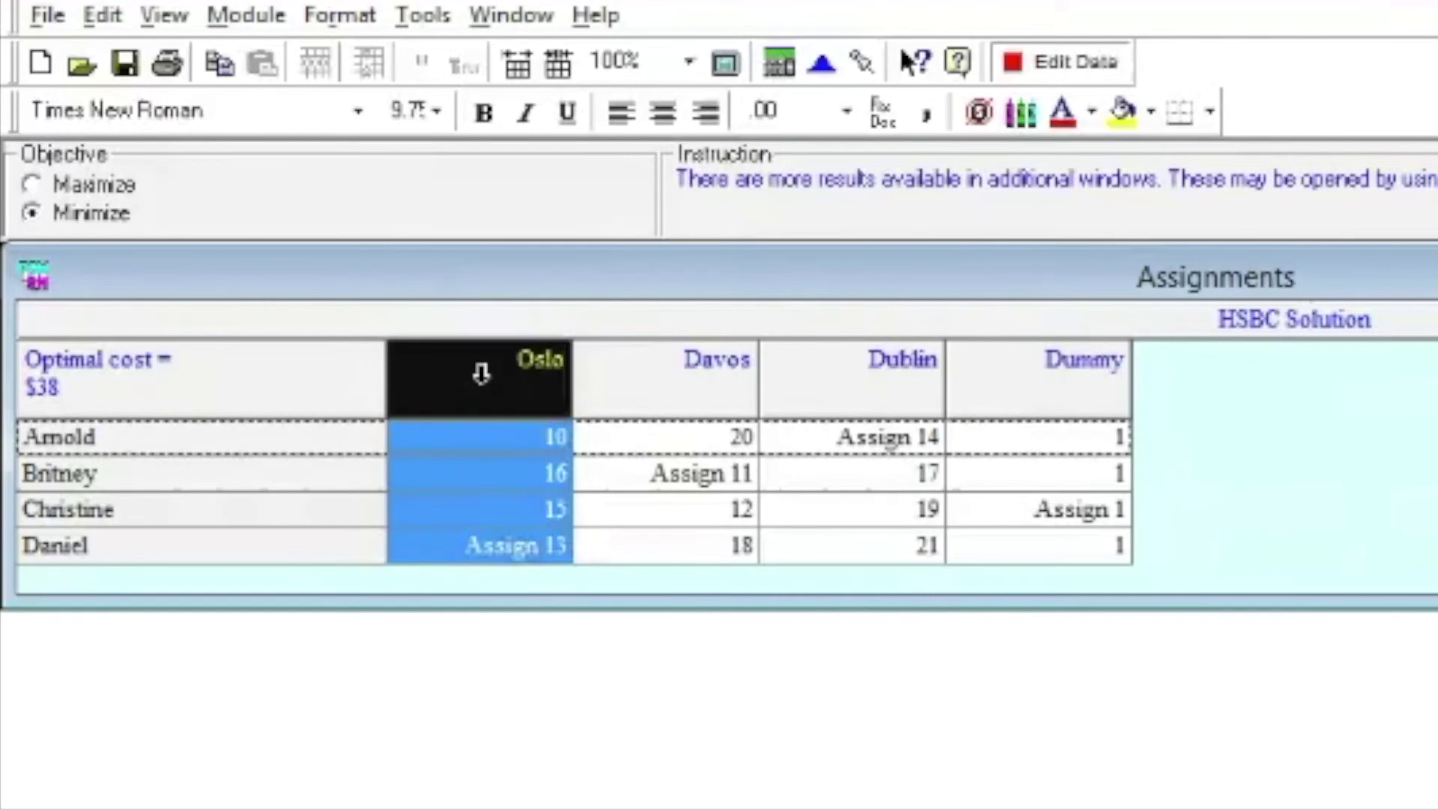
click(449, 544)
click(366, 543)
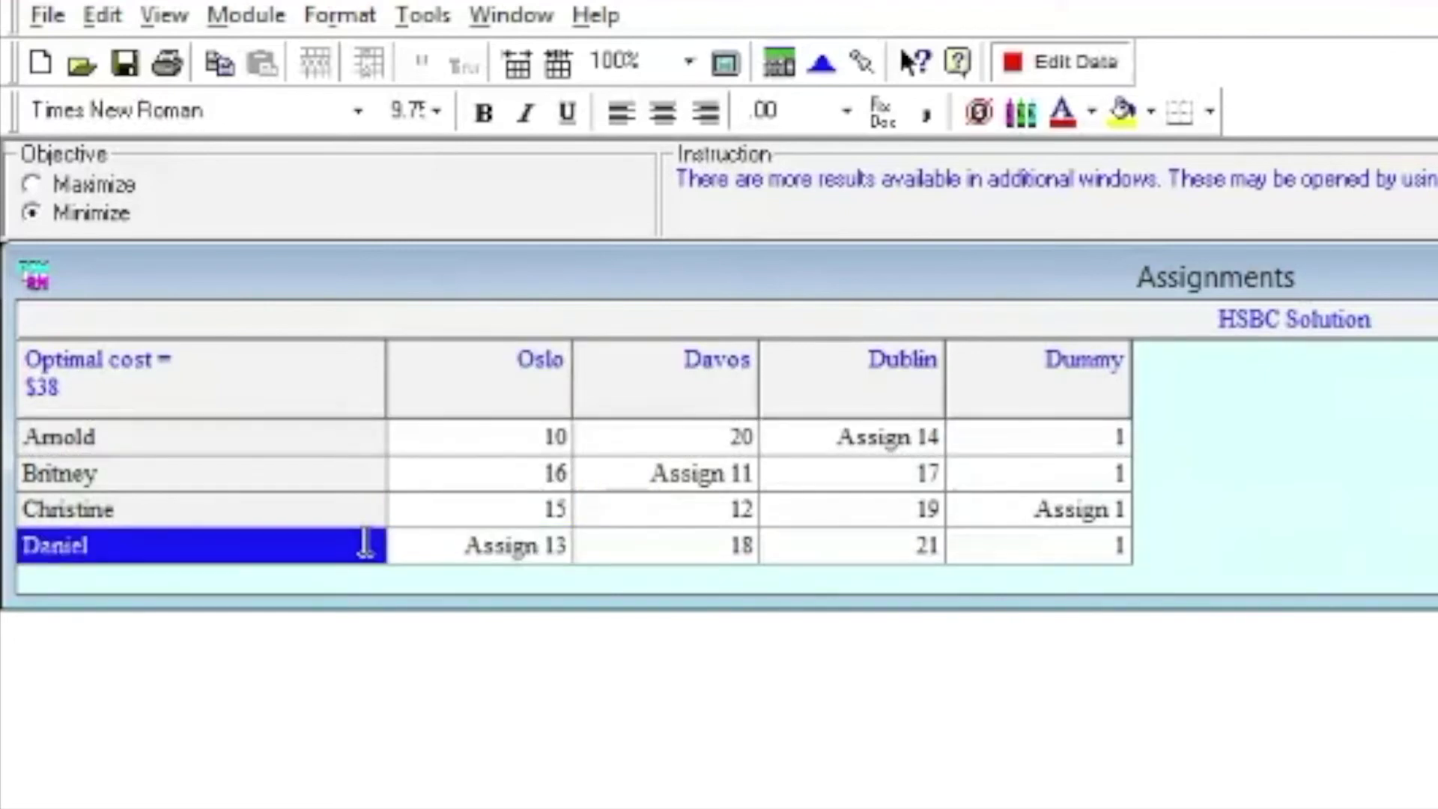
click(367, 545)
click(549, 546)
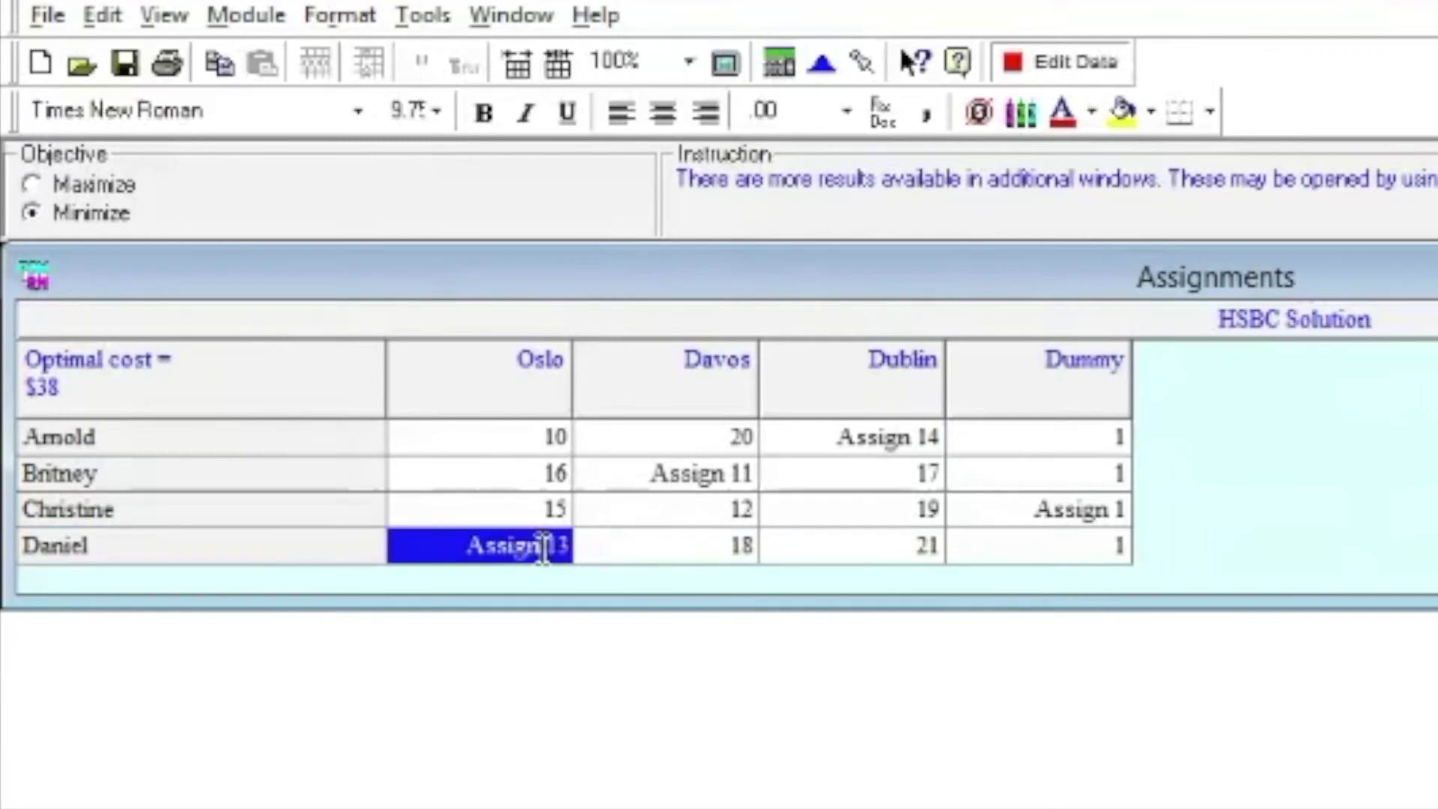
click(576, 526)
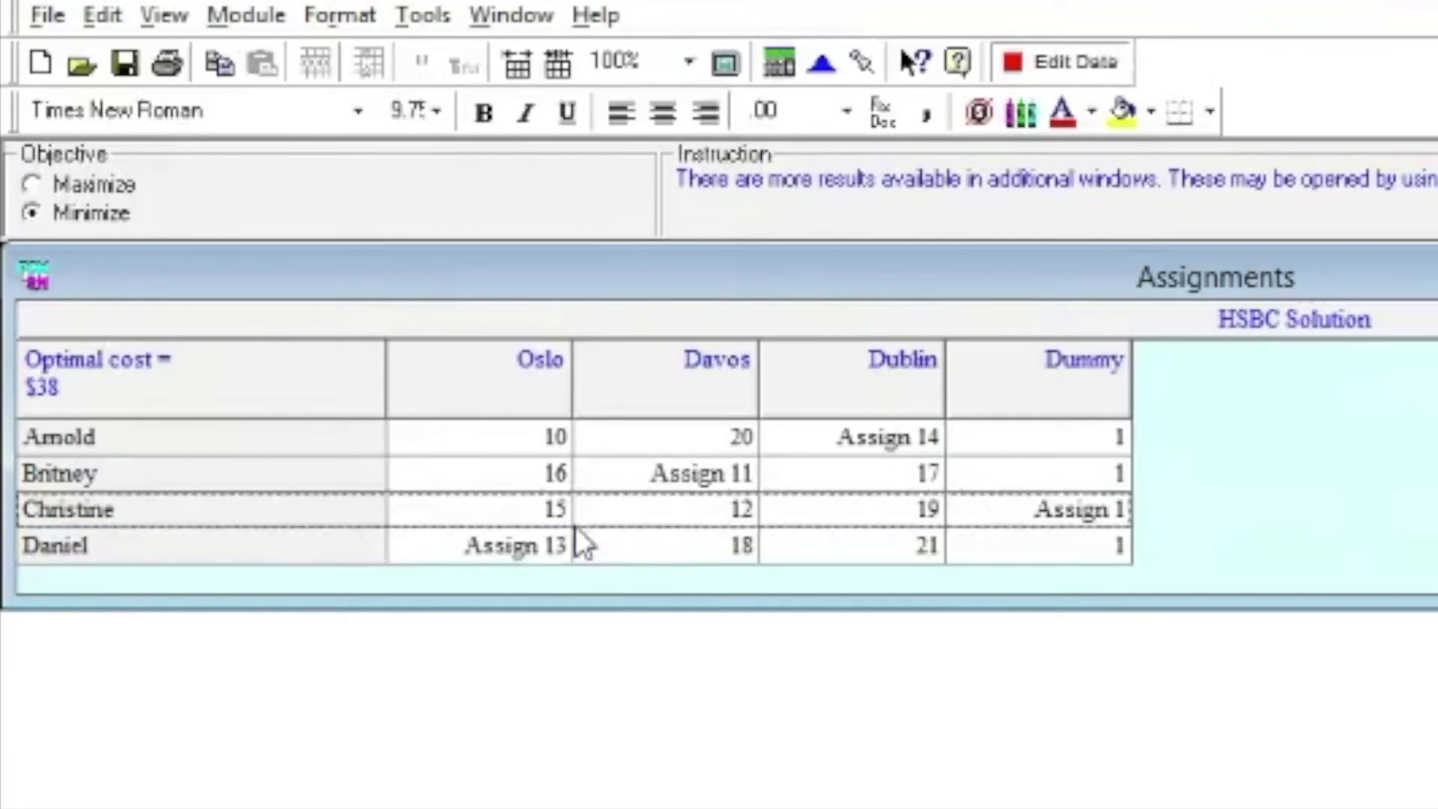
click(700, 472)
click(290, 470)
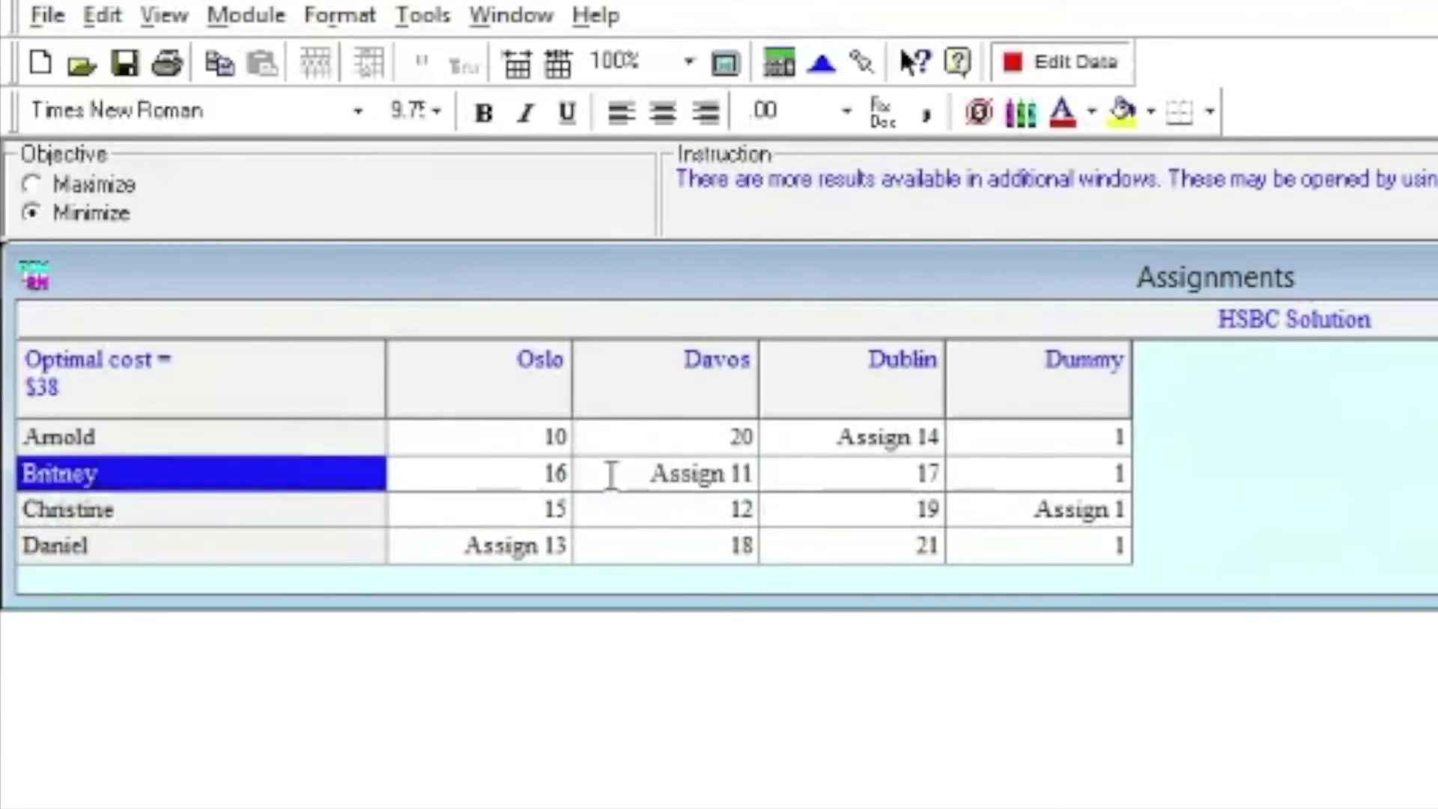
click(642, 475)
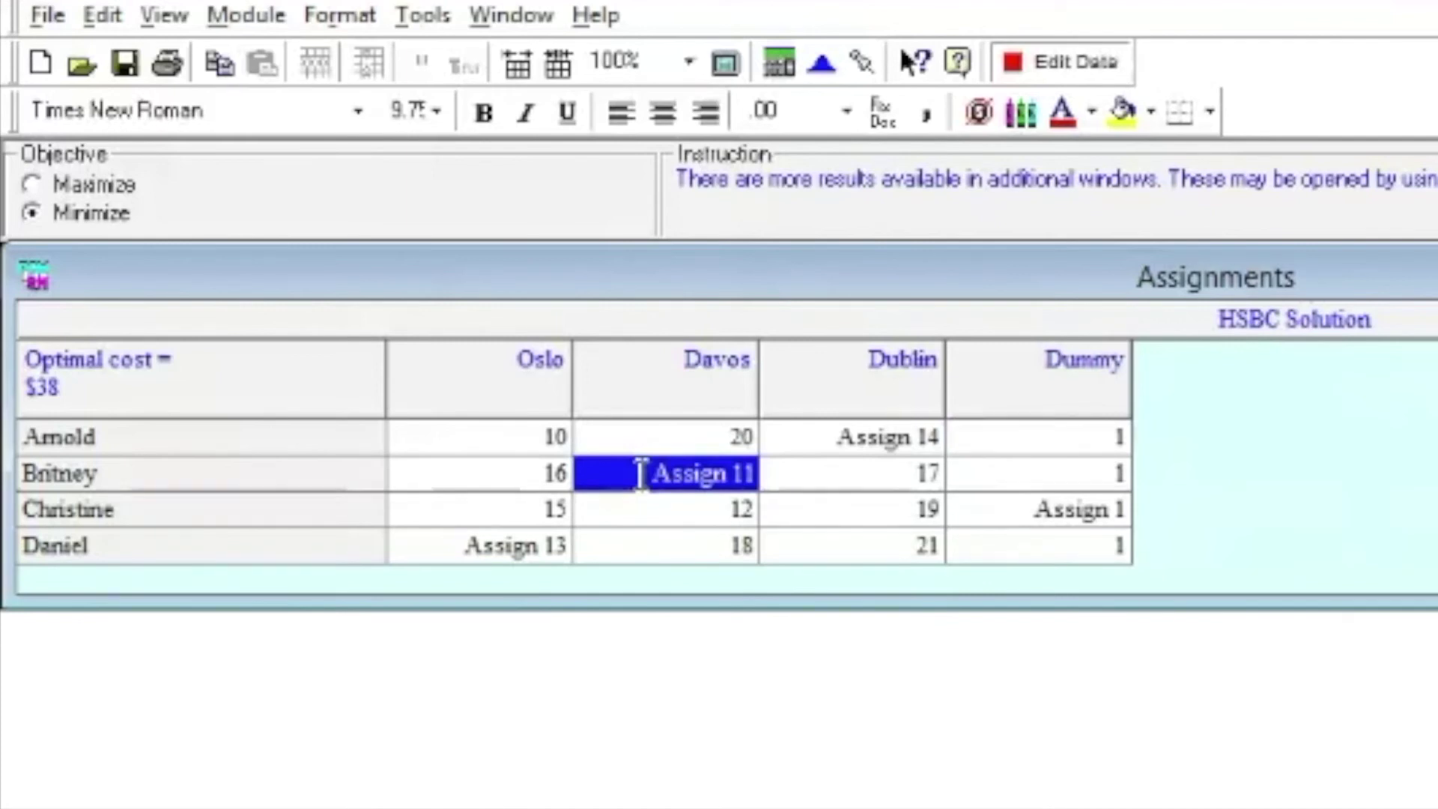
click(843, 438)
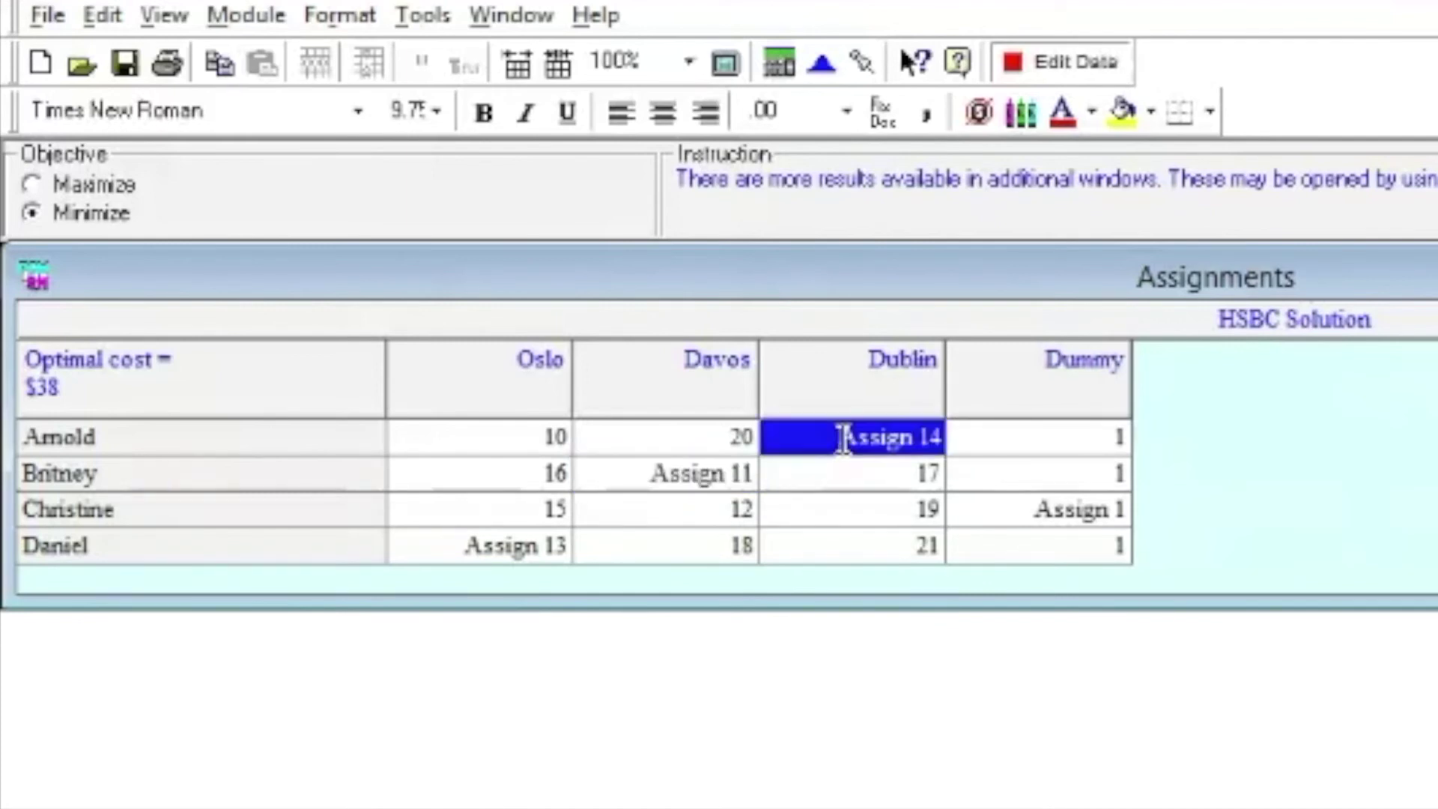
Examine the Dummy column's assignment and the optimal cost in the Assignments solution table
click(1007, 514)
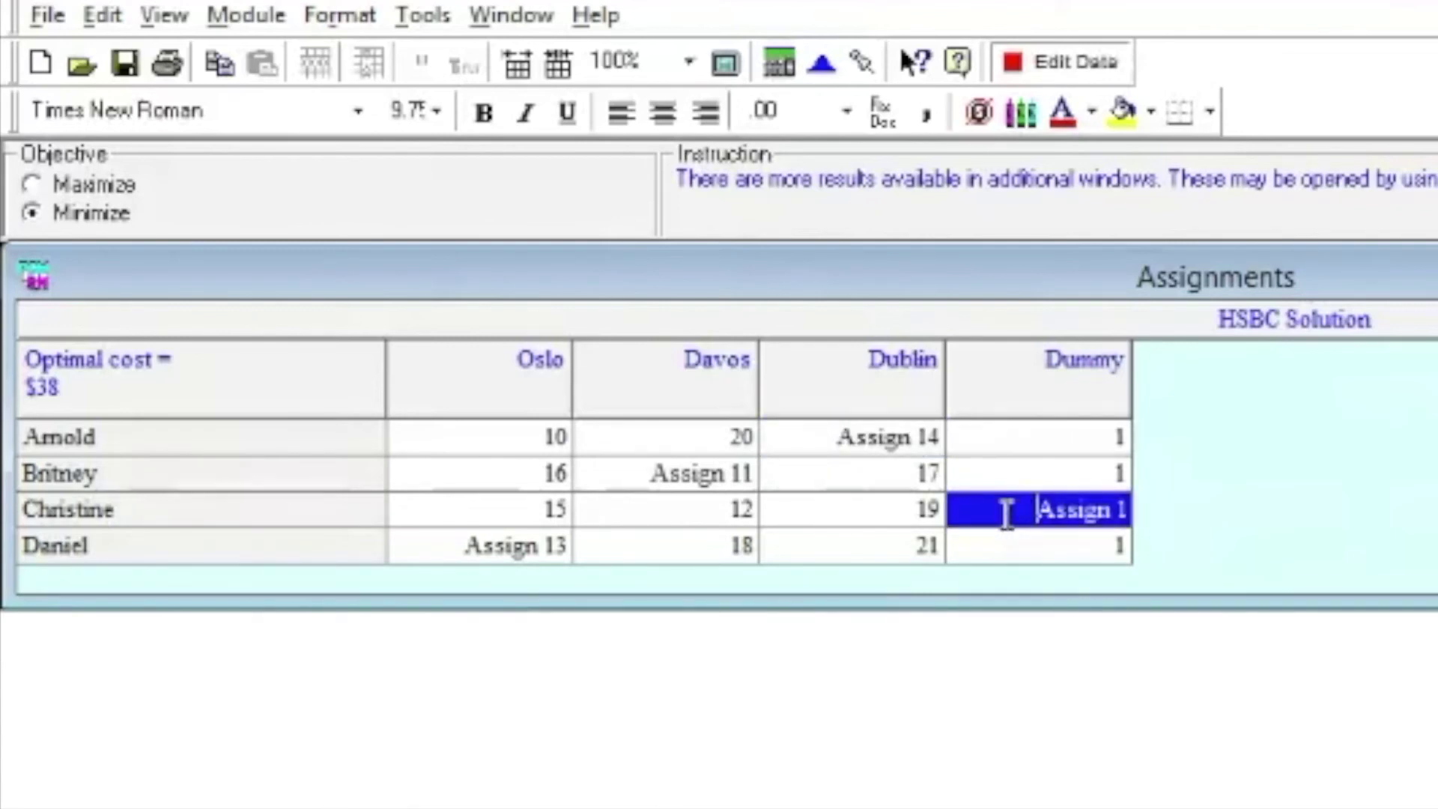
click(1038, 404)
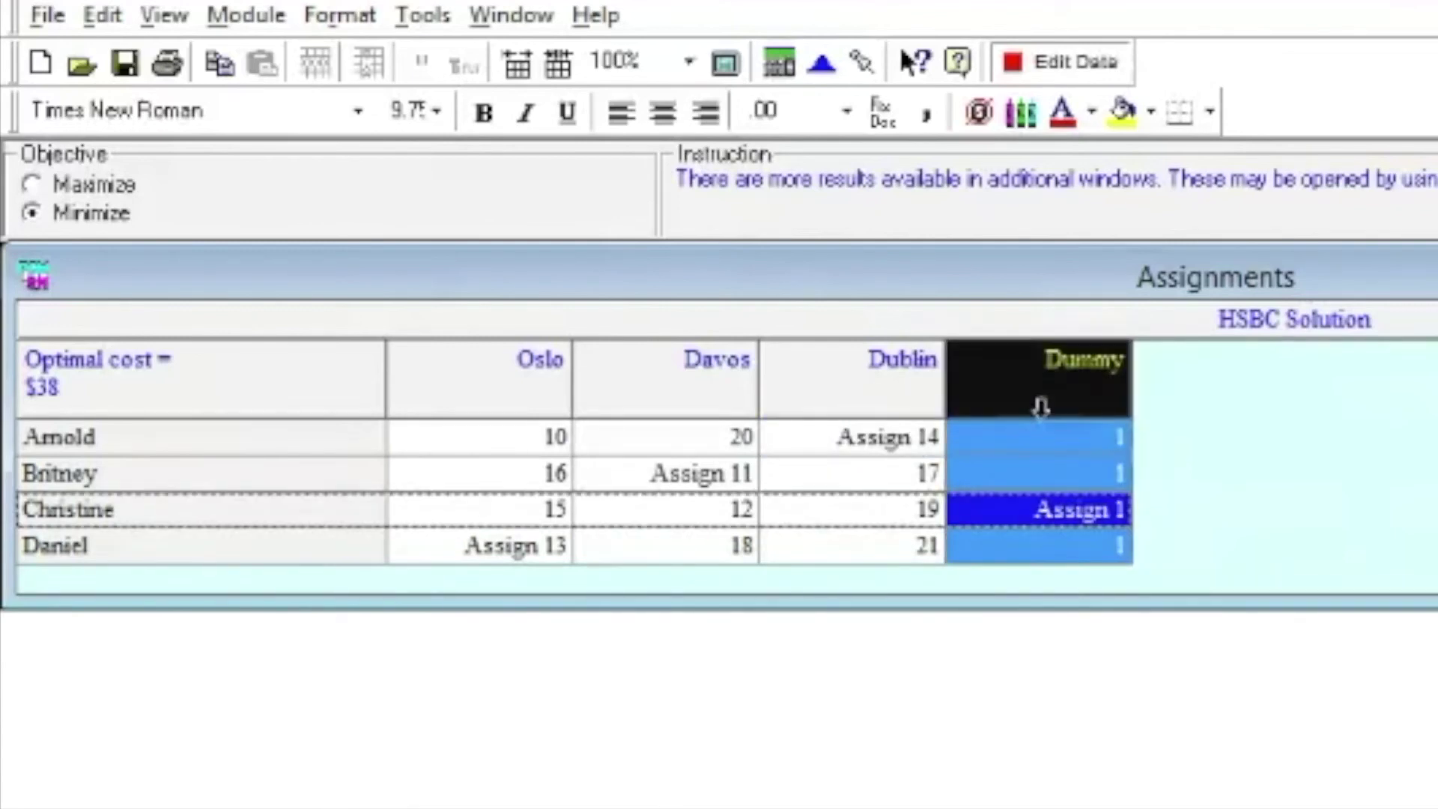
click(1118, 436)
click(1090, 386)
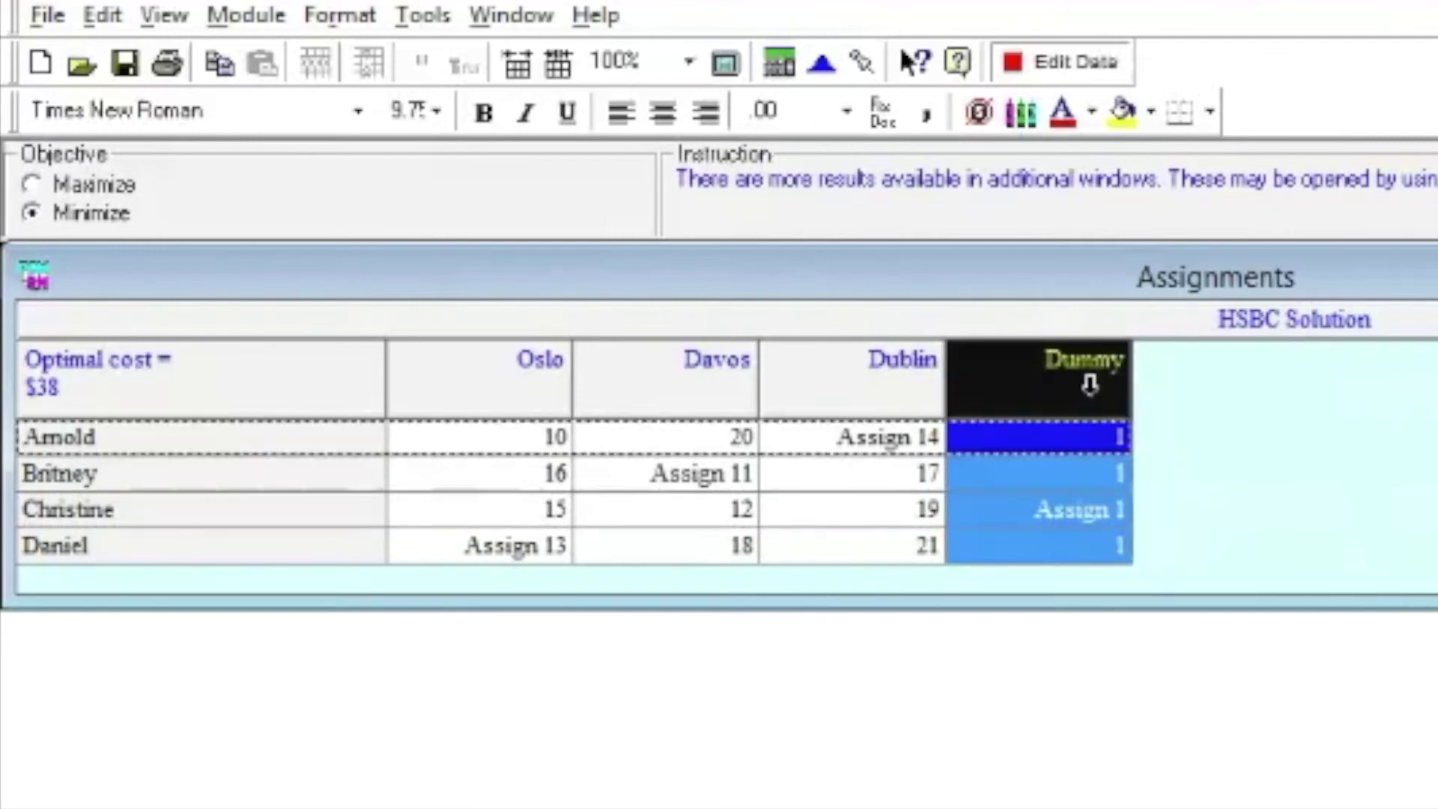
click(1037, 517)
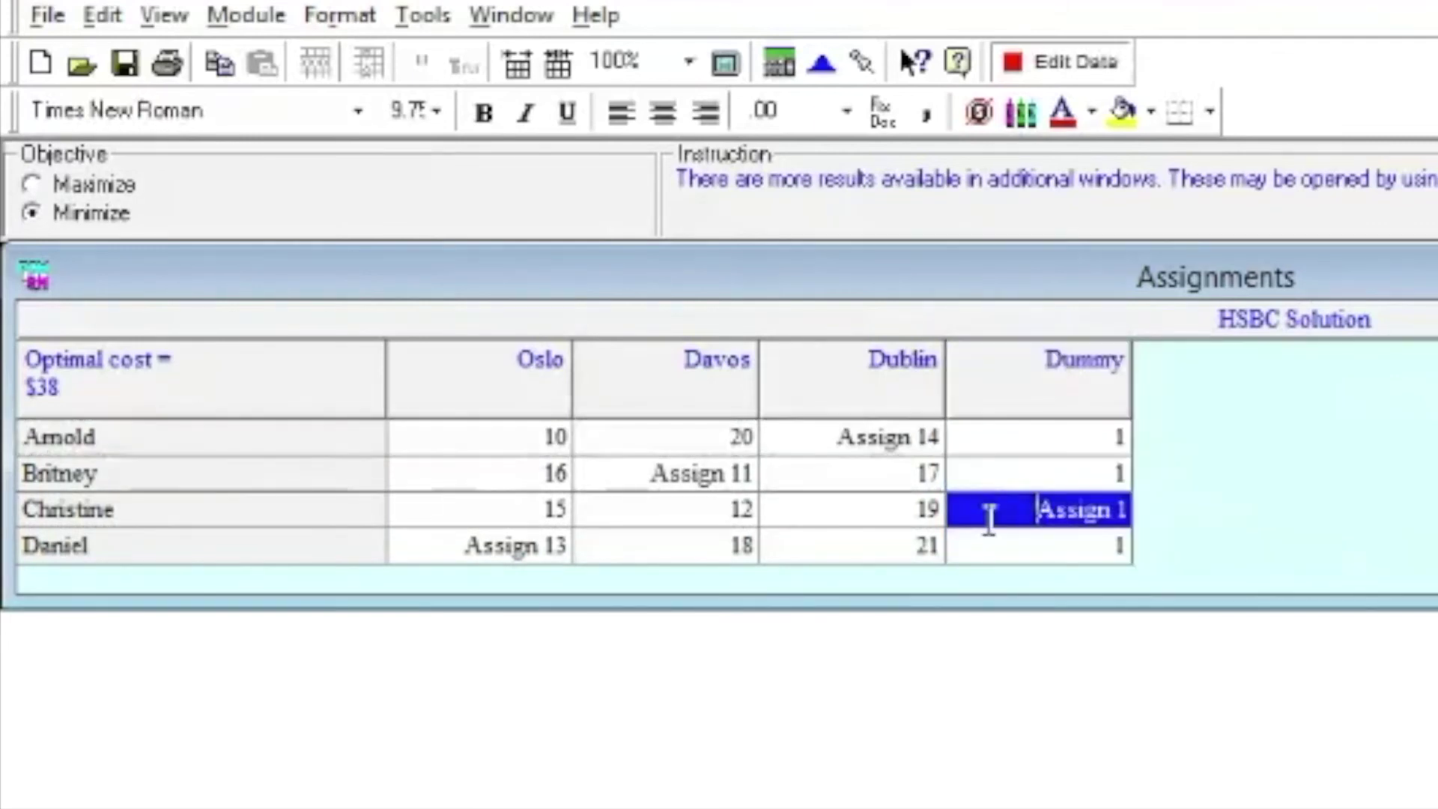
click(928, 507)
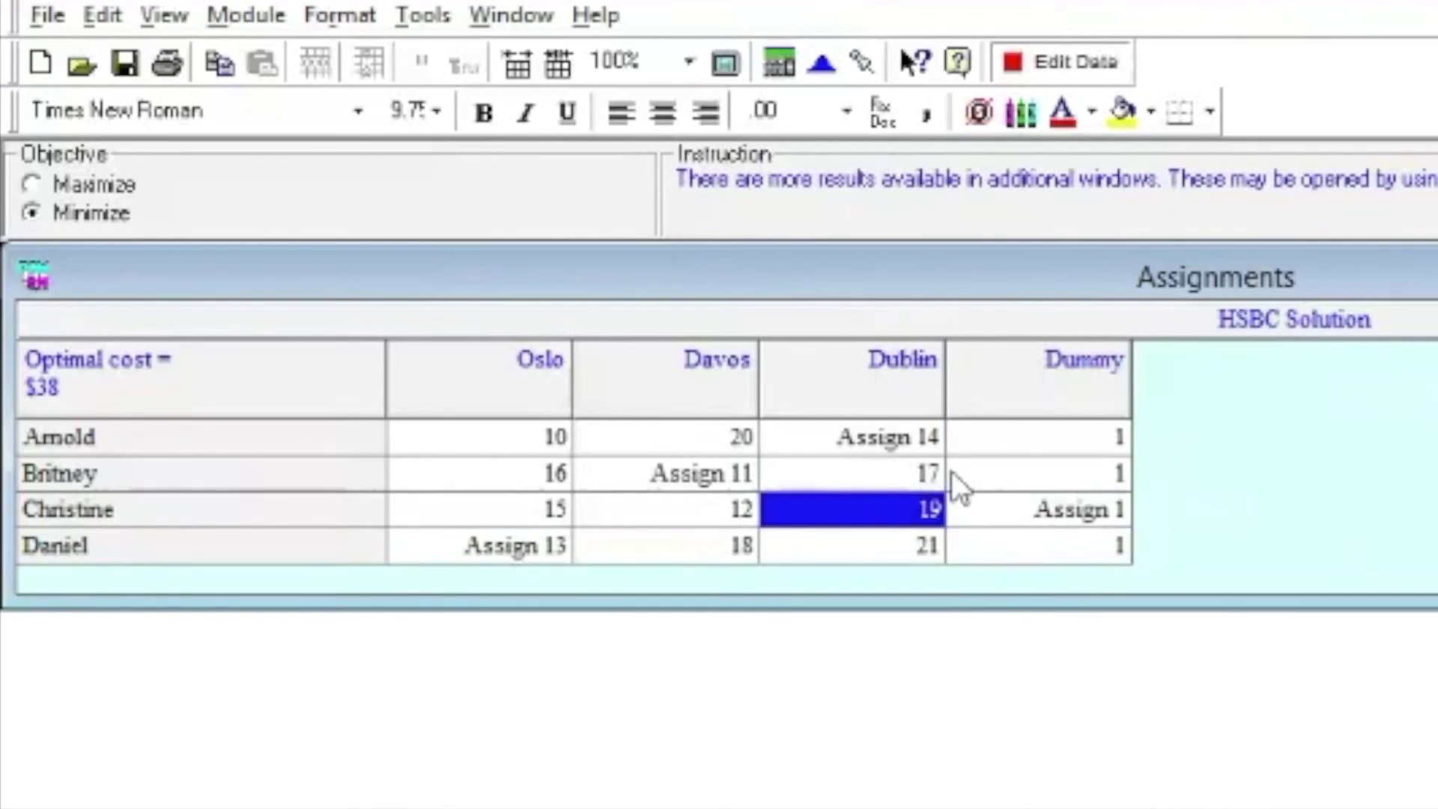
click(1045, 382)
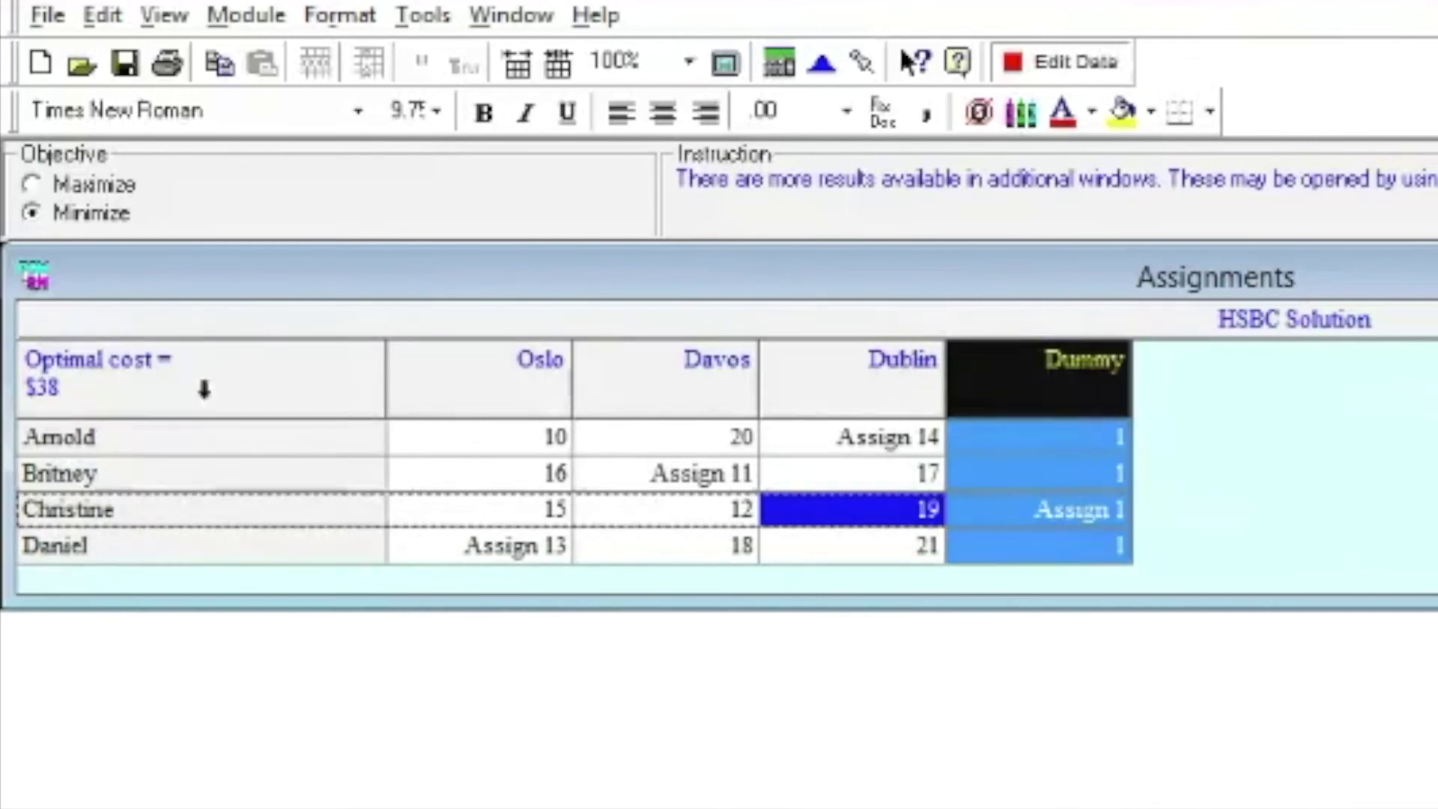
click(202, 387)
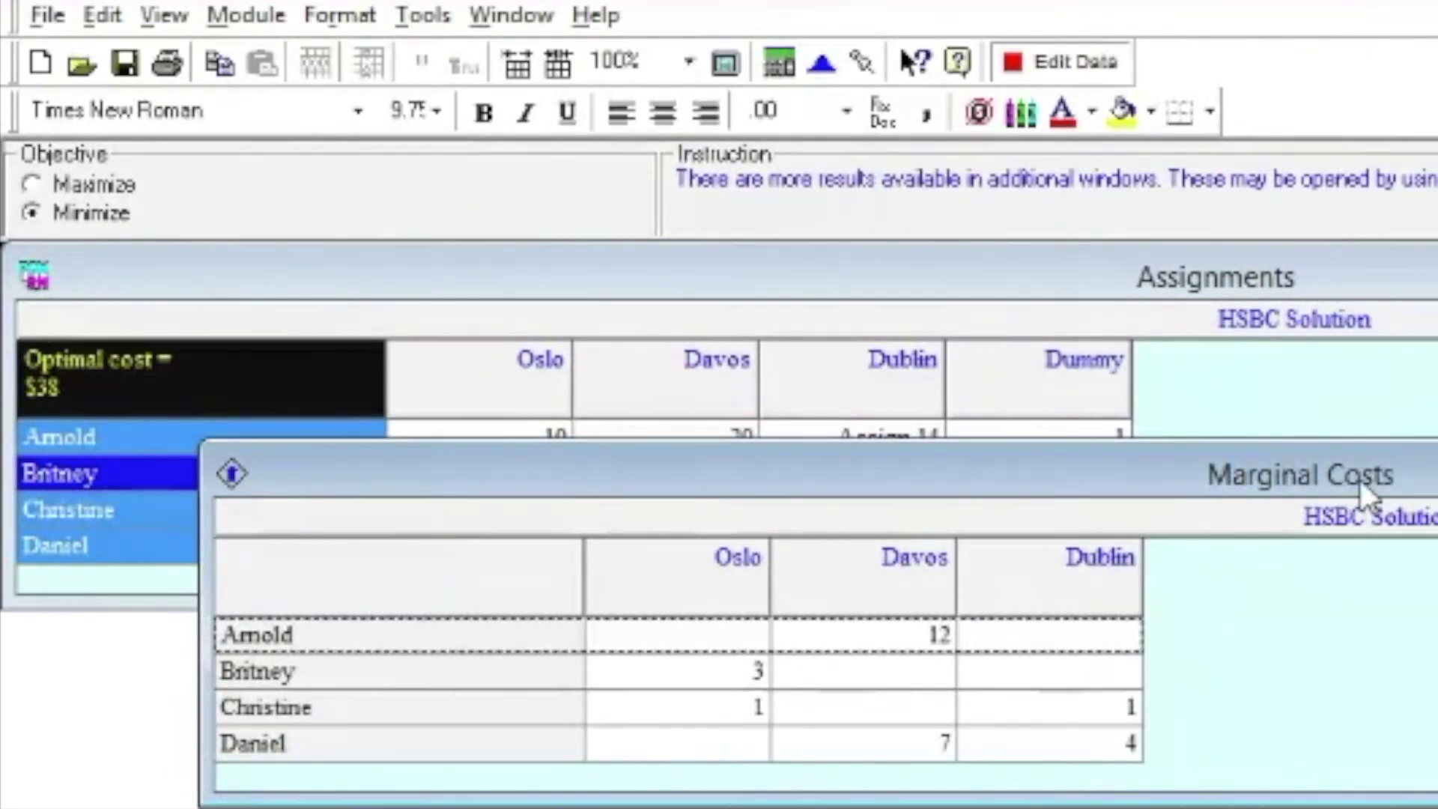
View the Marginal Costs results beneath the Assignments table, and close the Marginal Costs window
drag(1361, 479, 1354, 666)
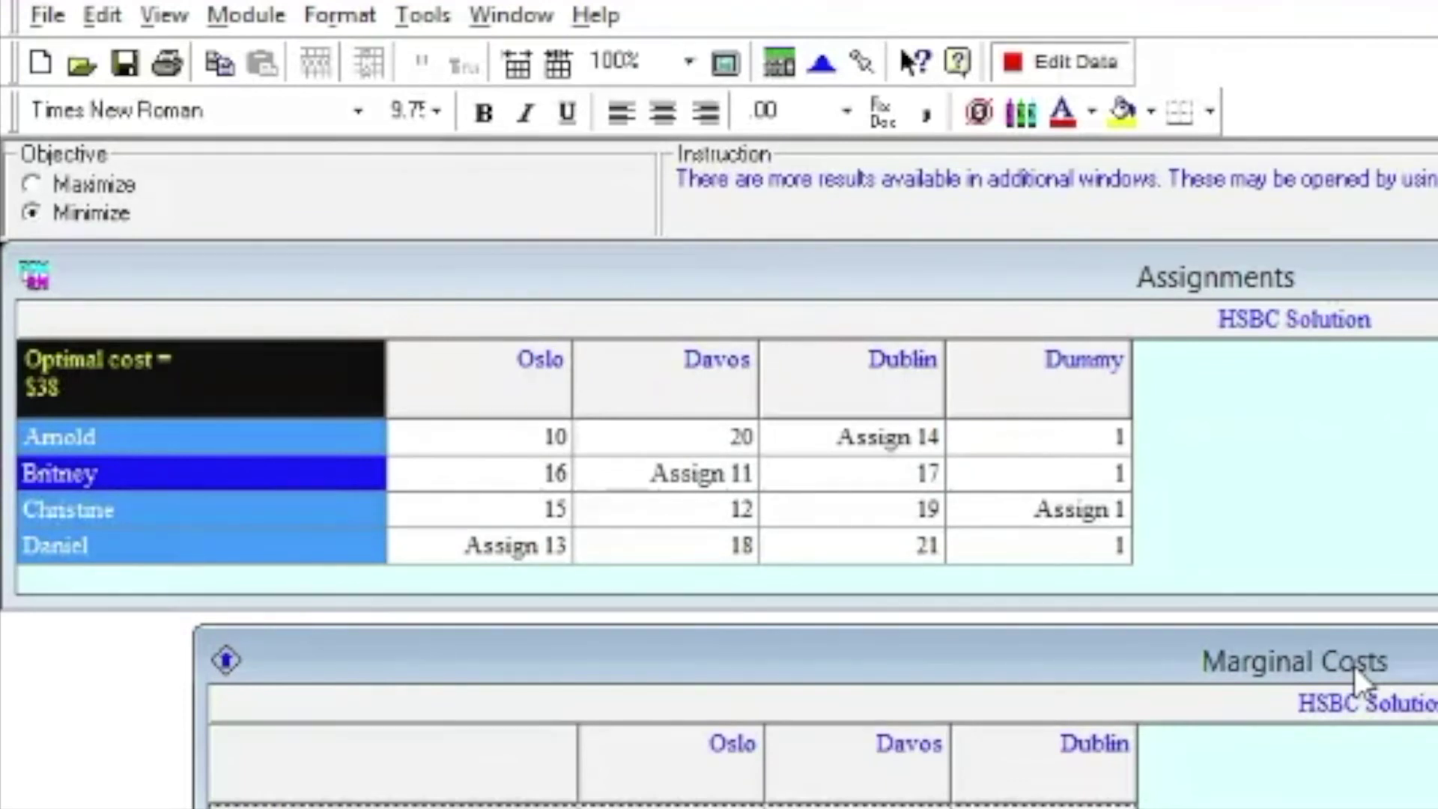
drag(1354, 667, 1281, 671)
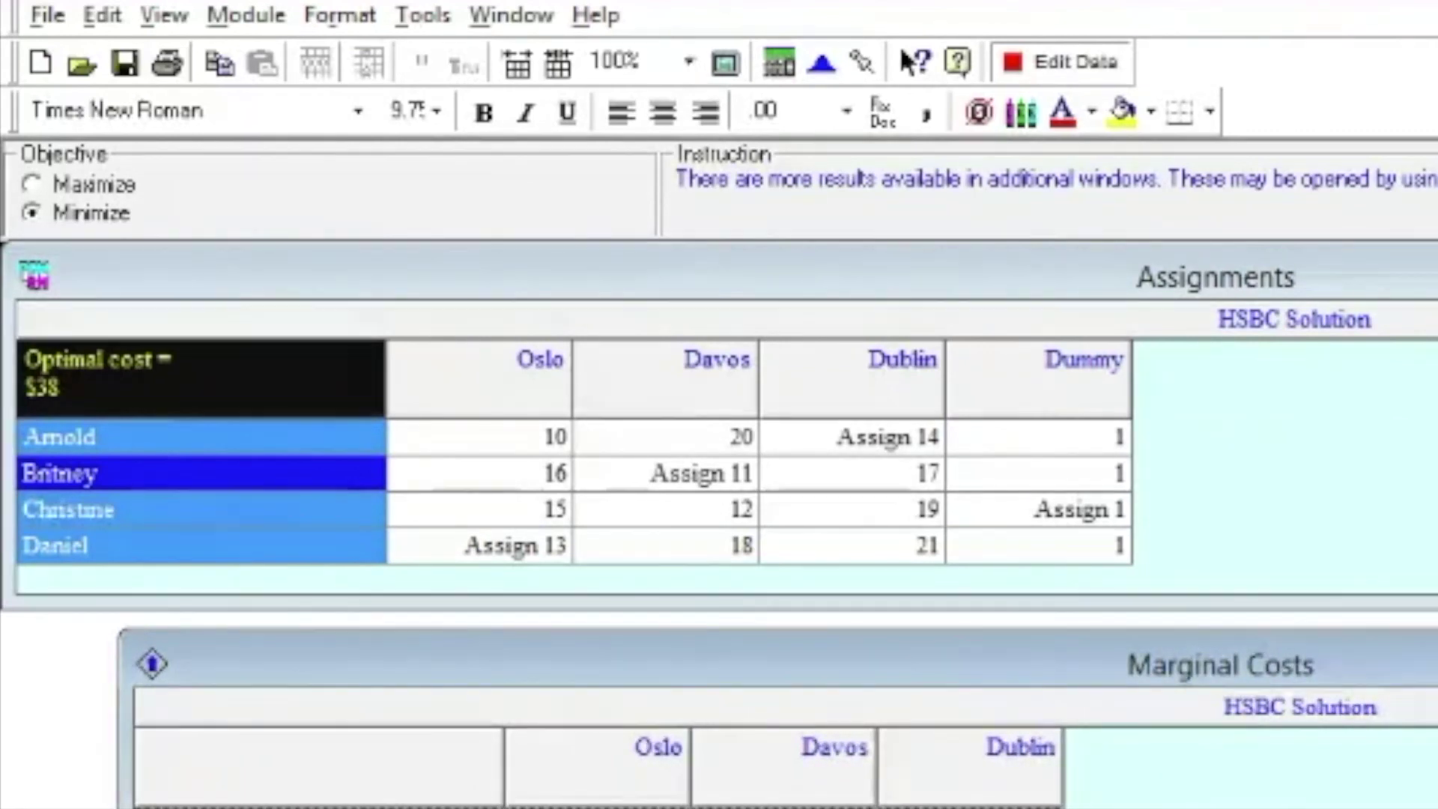
key(ctrl+F4)
key(ctrl+F6)
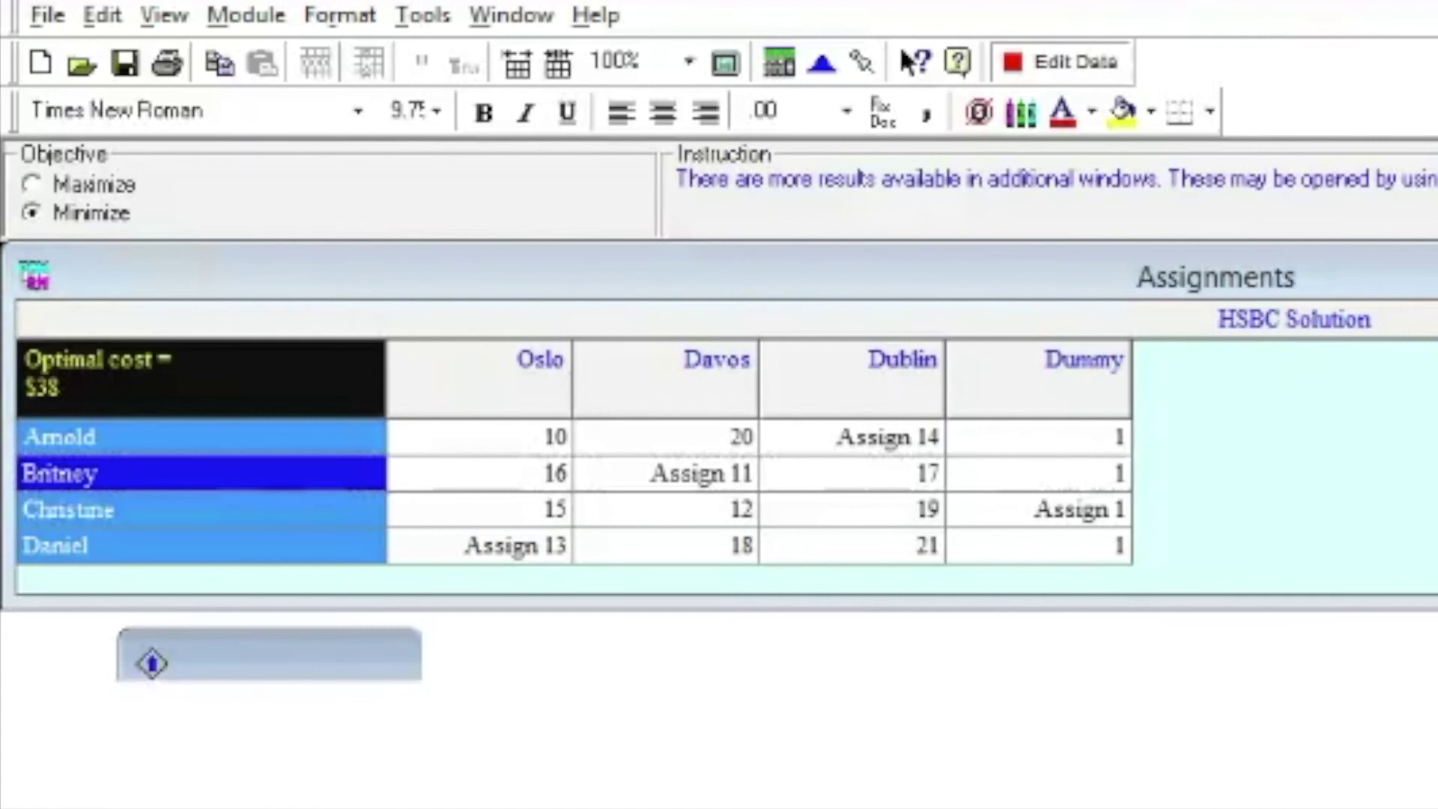
key(ctrl+F4)
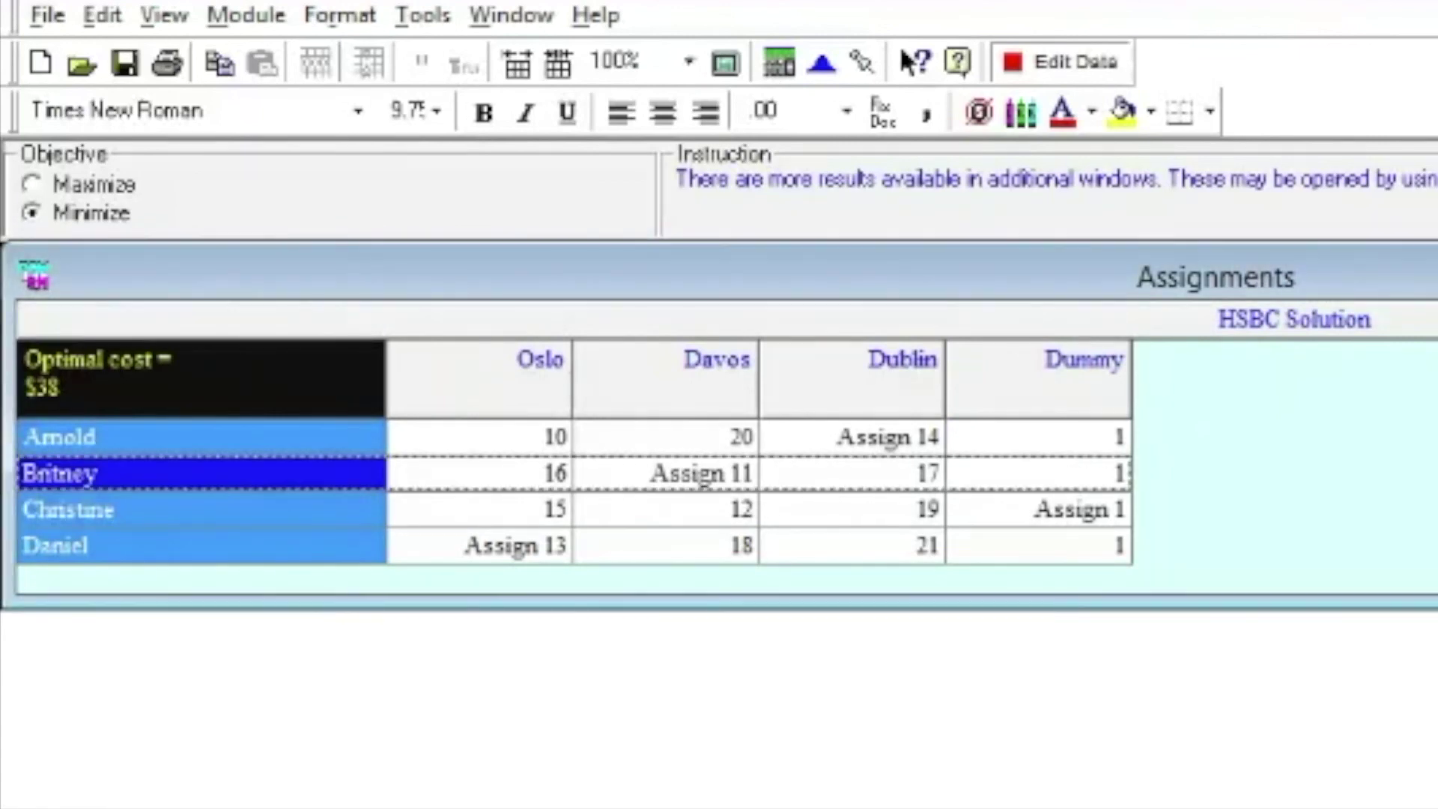
Bring up the Assignment List results and place the window clear below the Assignments table
key(ctrl+F6)
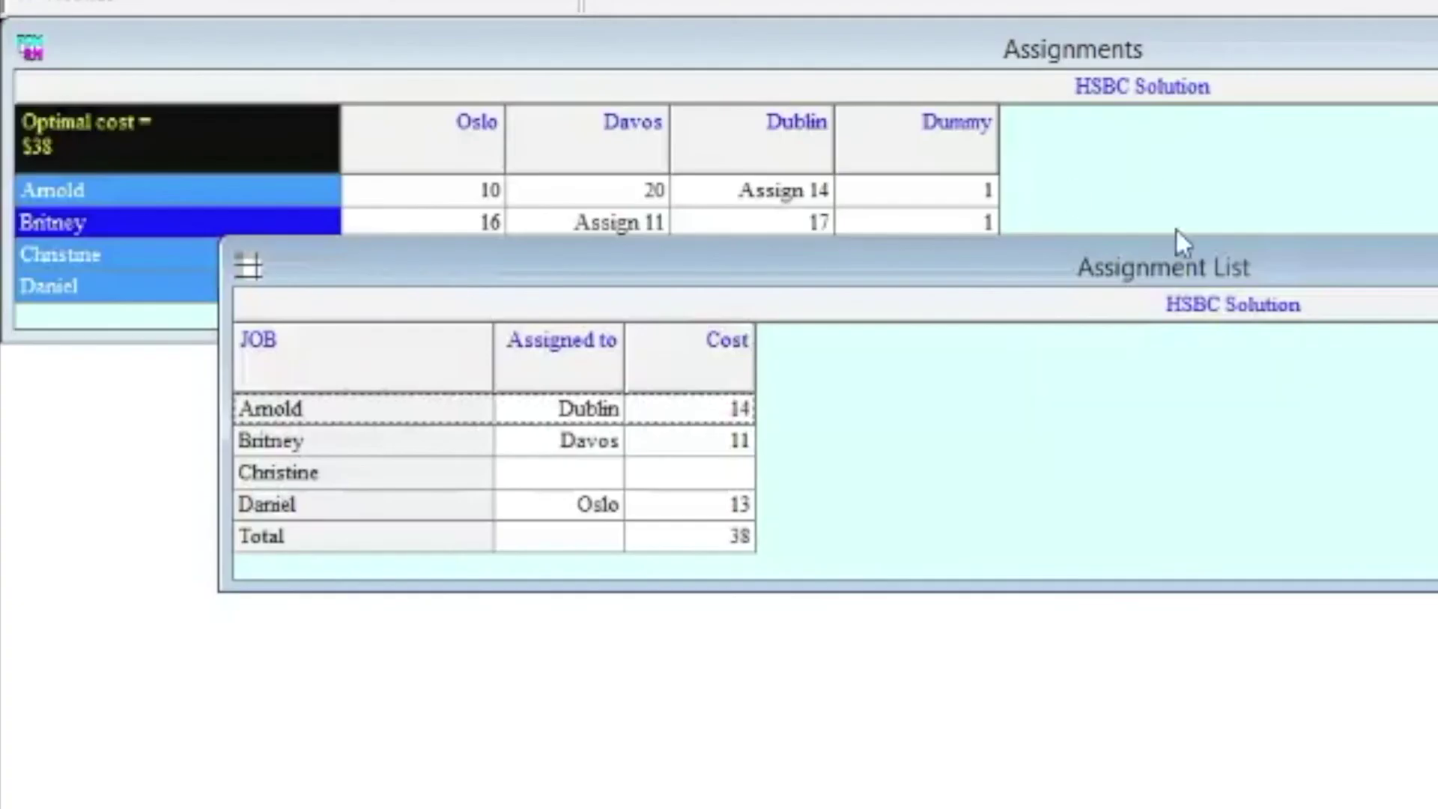
drag(1182, 250, 1200, 415)
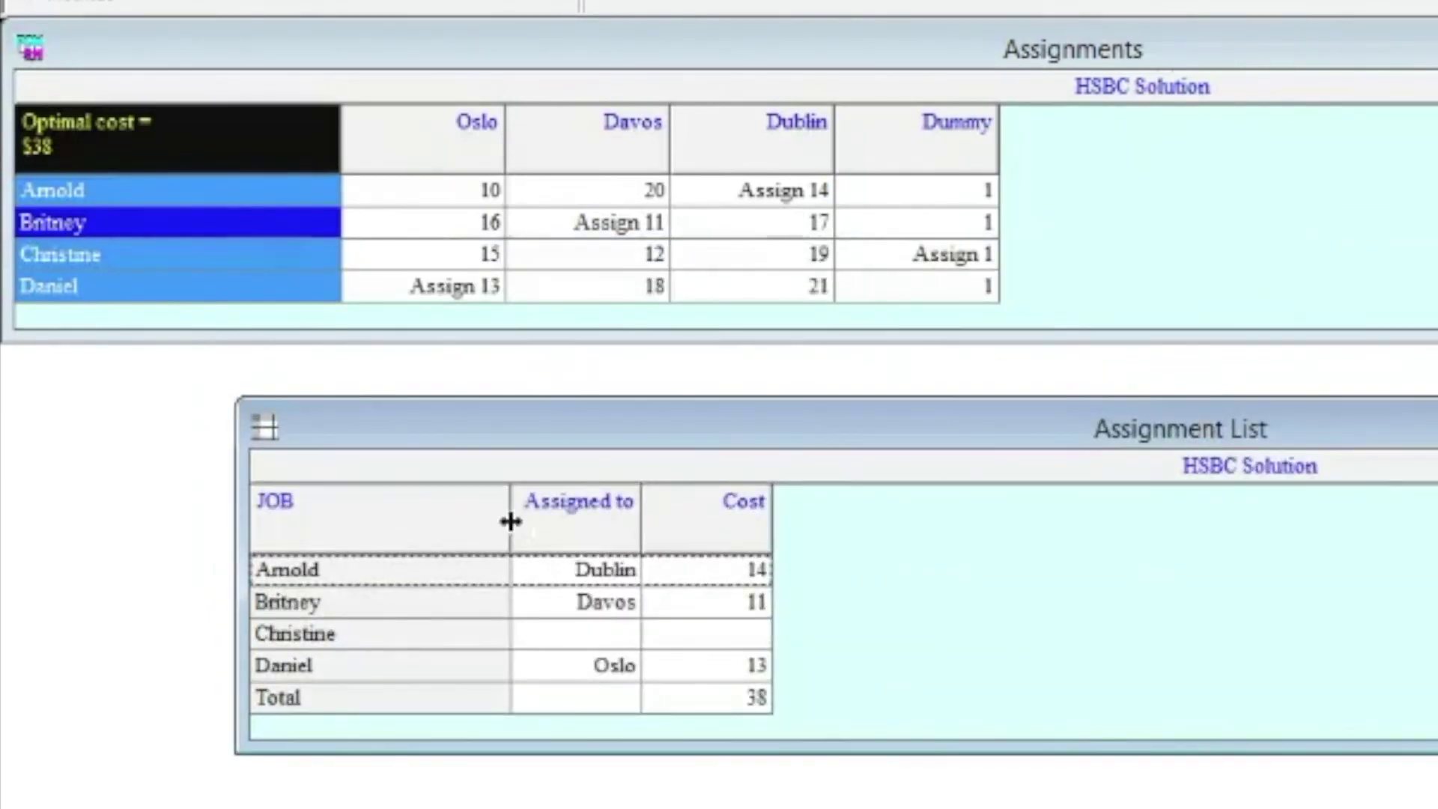
click(343, 507)
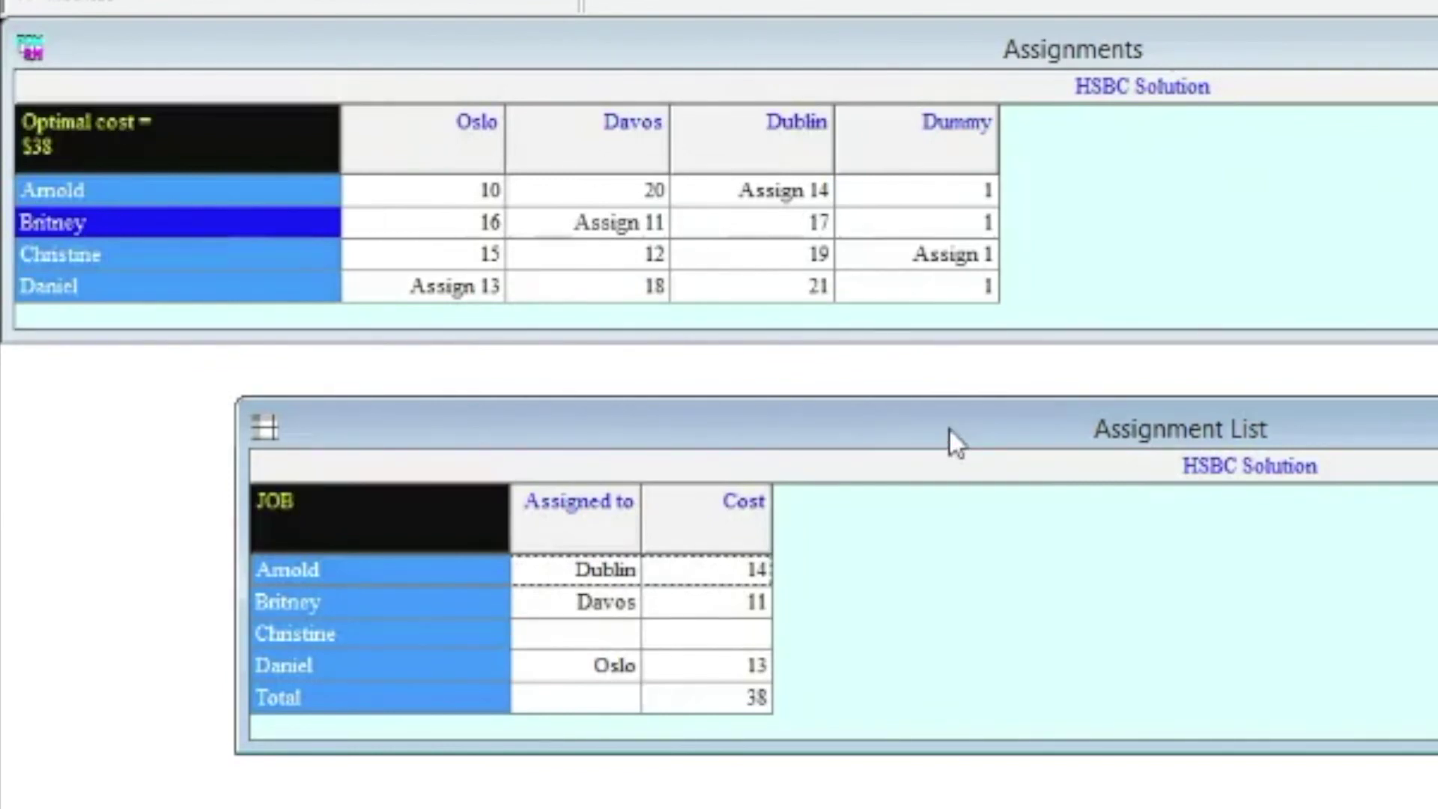
Review each employee's assigned city and cost and the total in the Assignment List, and close its window
click(573, 572)
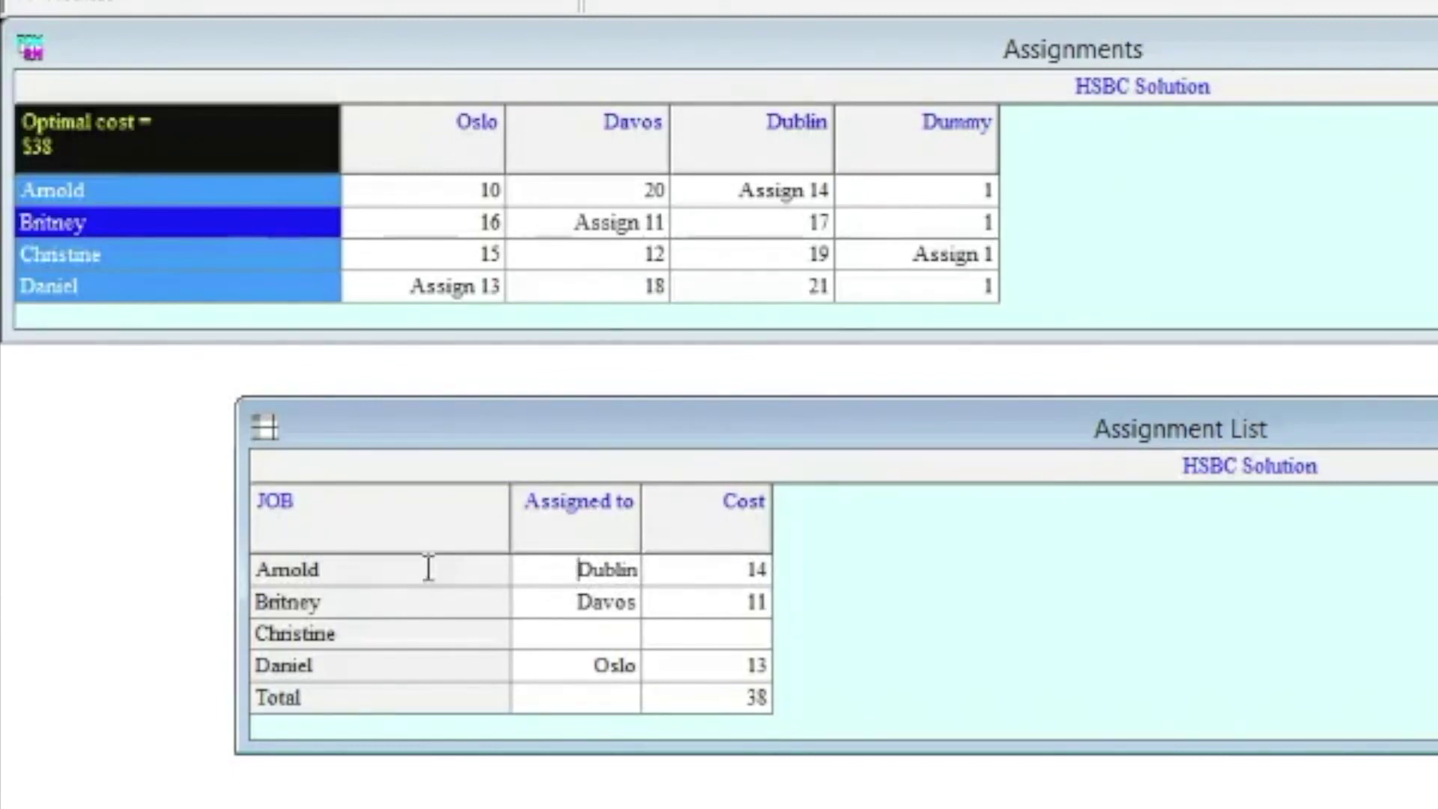
click(712, 570)
click(459, 602)
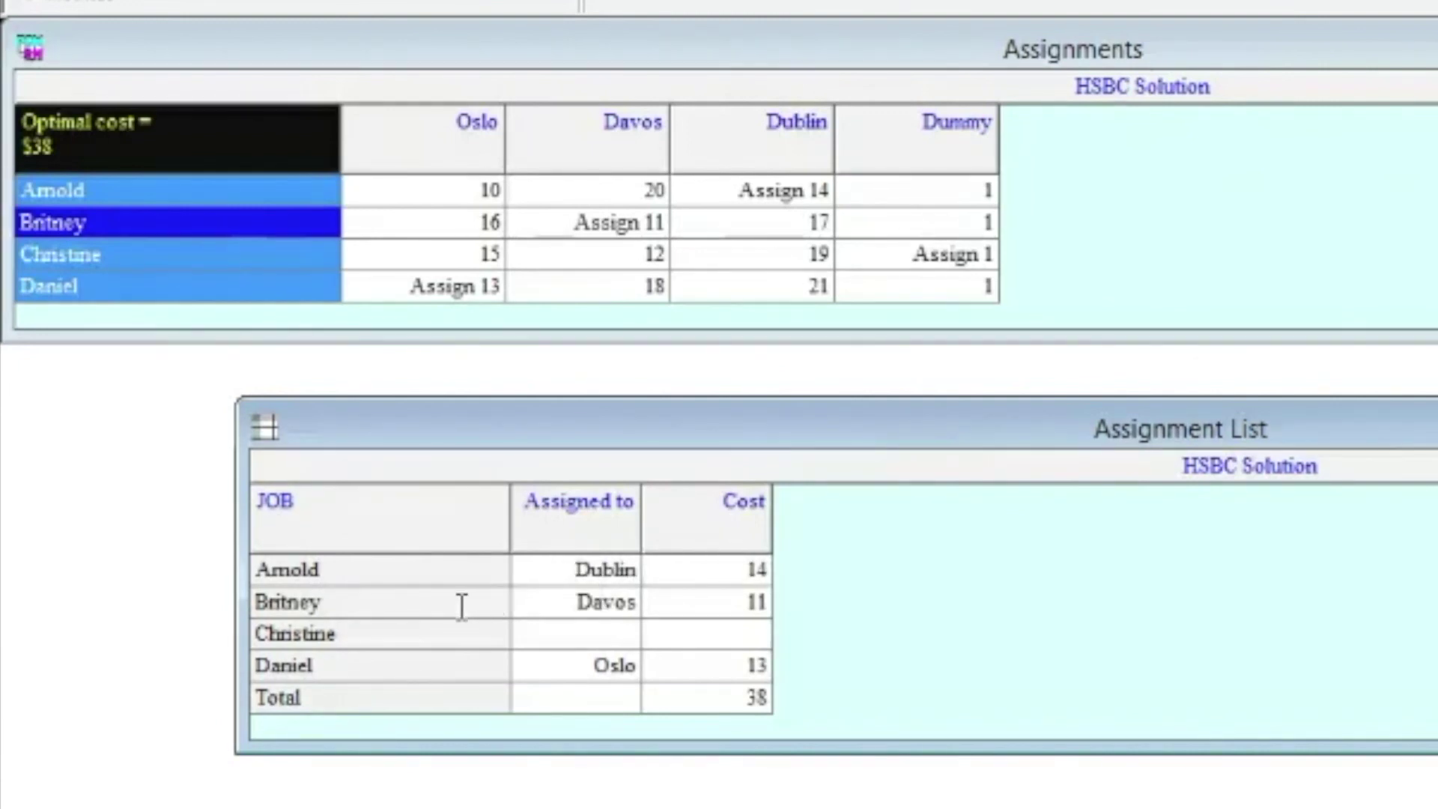
click(574, 601)
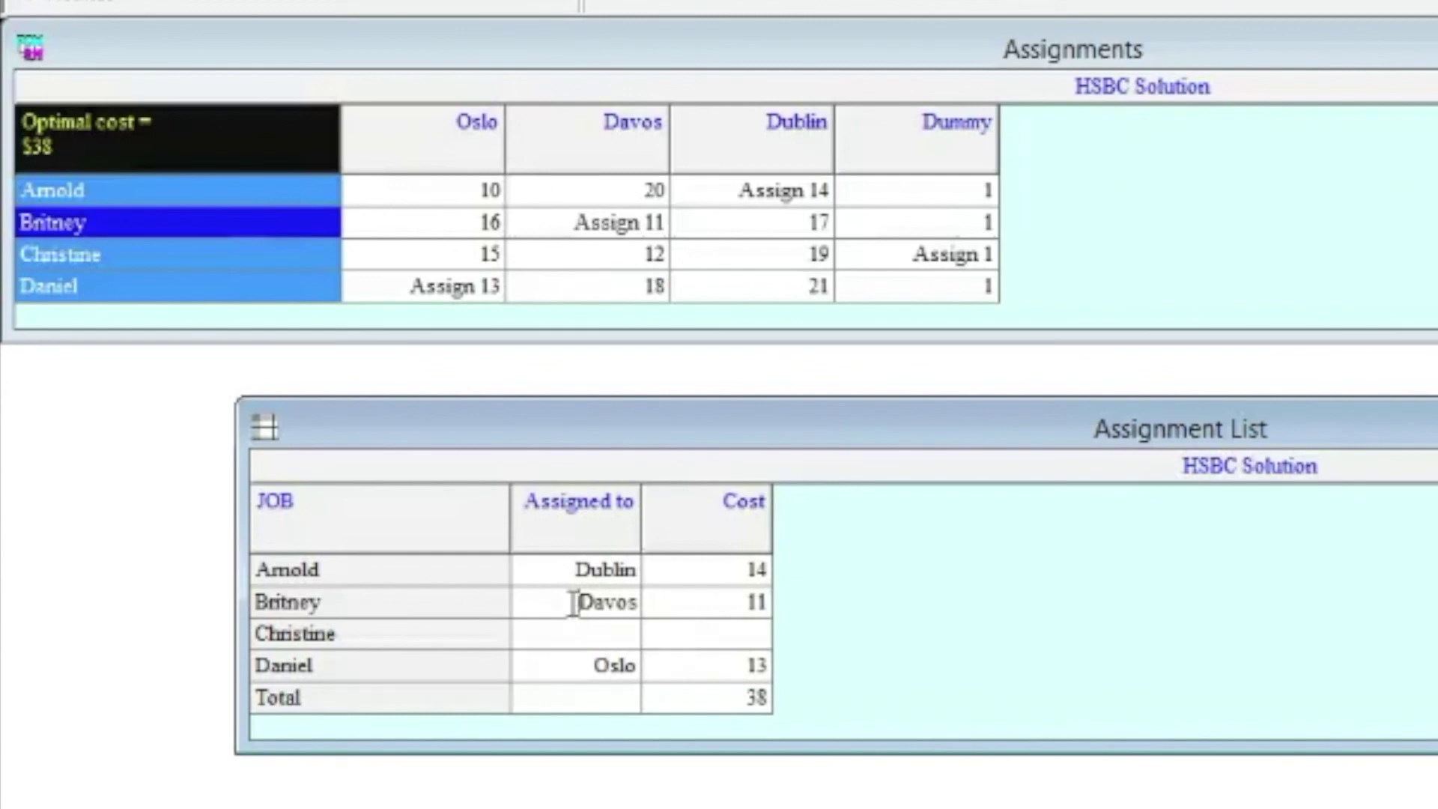
click(455, 675)
click(579, 666)
click(712, 671)
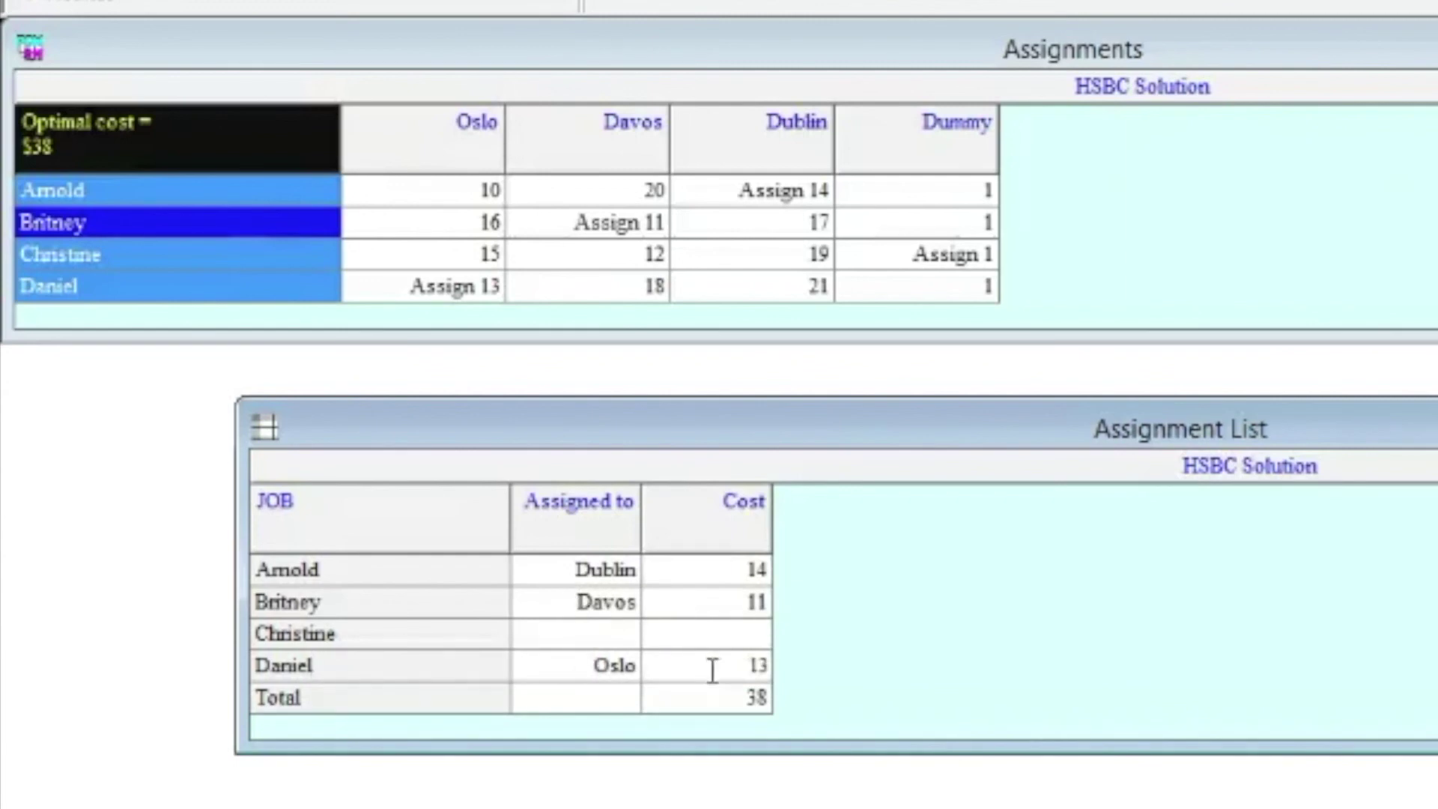
click(732, 691)
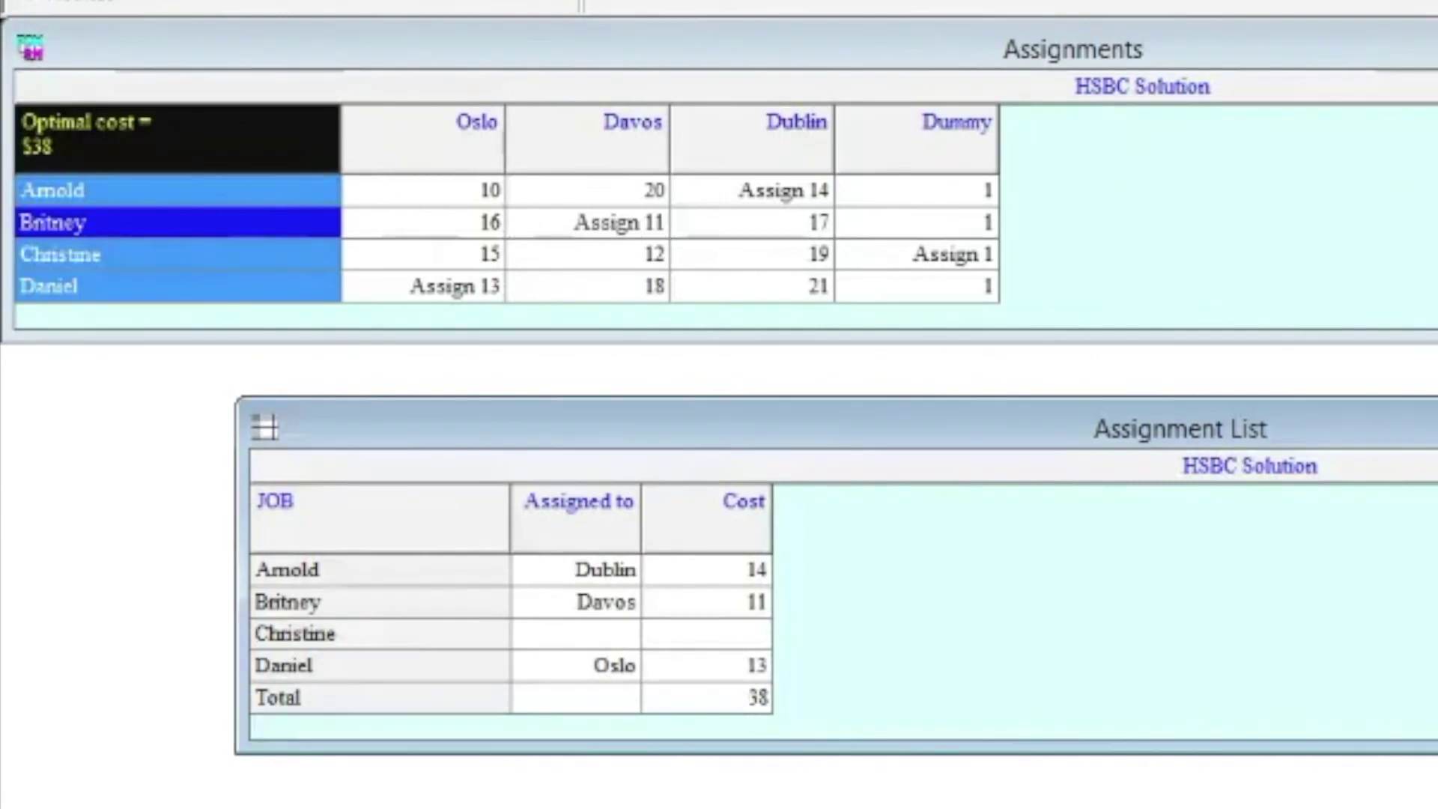
key(ctrl+F4)
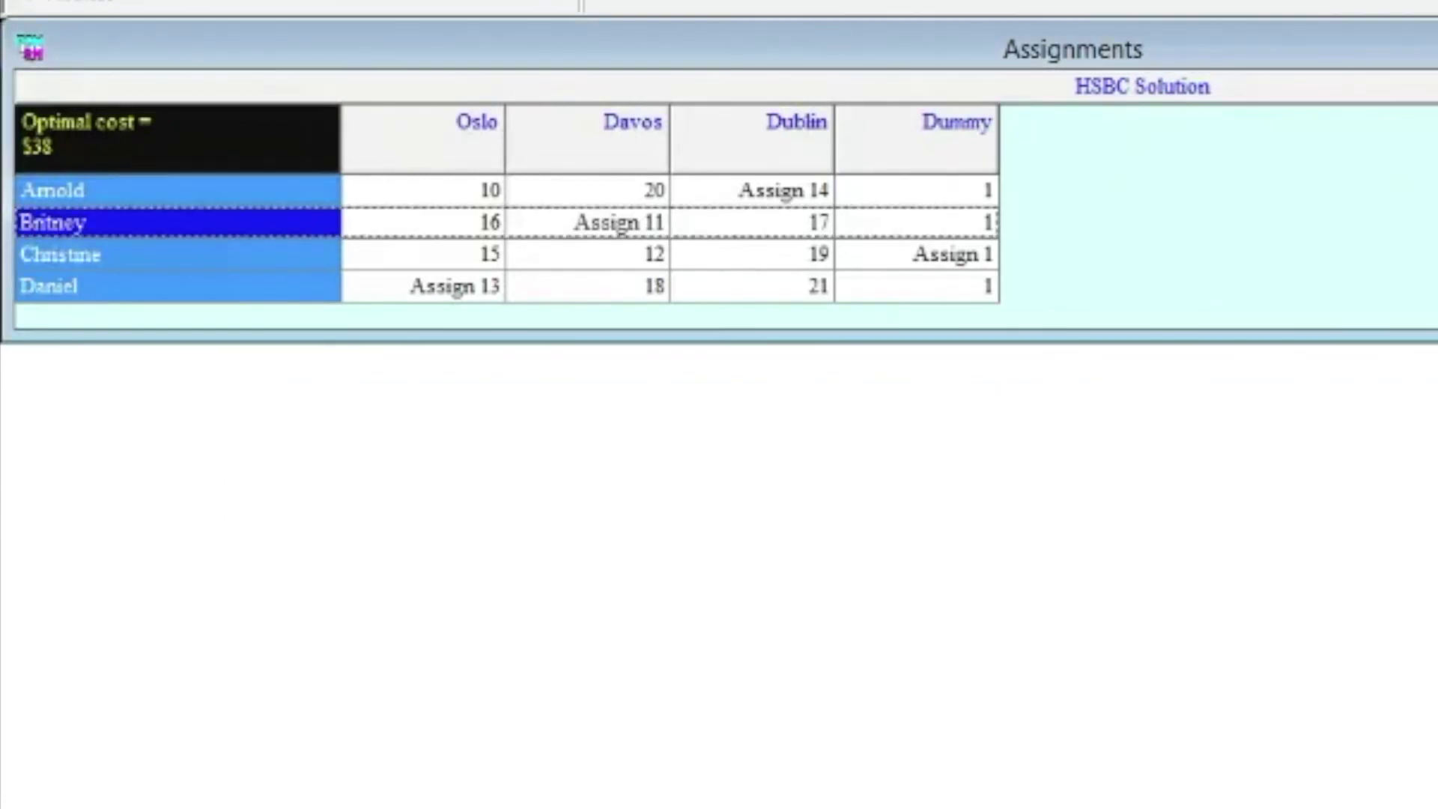